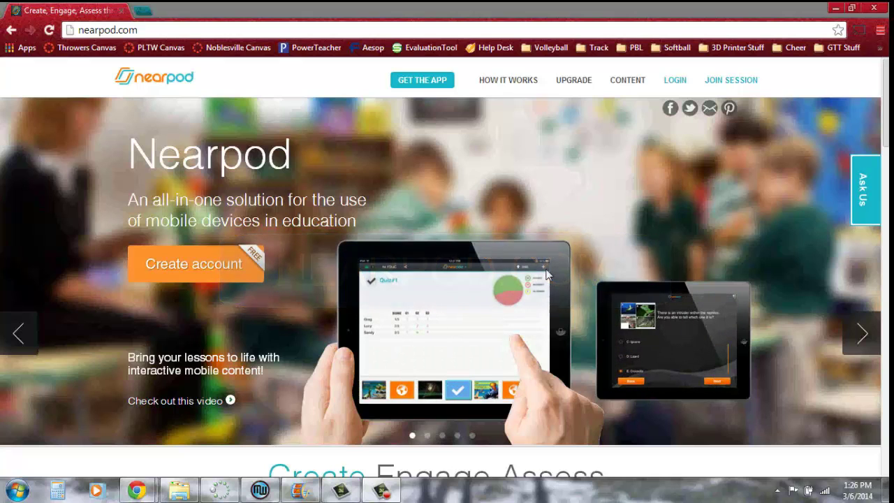
Log in to Nearpod with Google, picking the school account from the account list.
{"action": "left_click", "coordinate": [675, 81]}
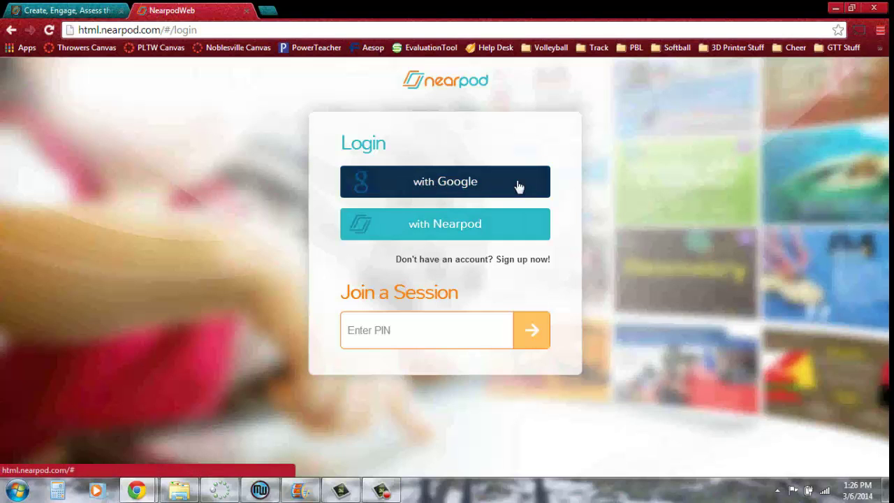
{"action": "left_click", "coordinate": [447, 185]}
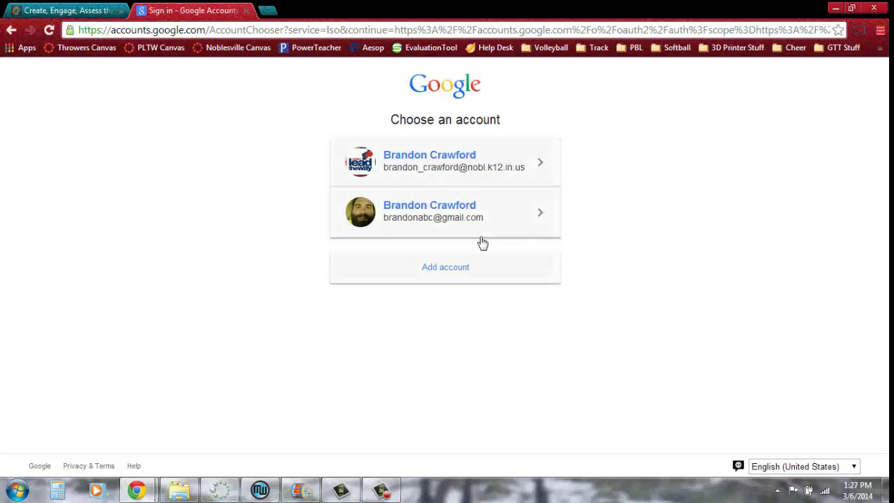
{"action": "left_click", "coordinate": [448, 166]}
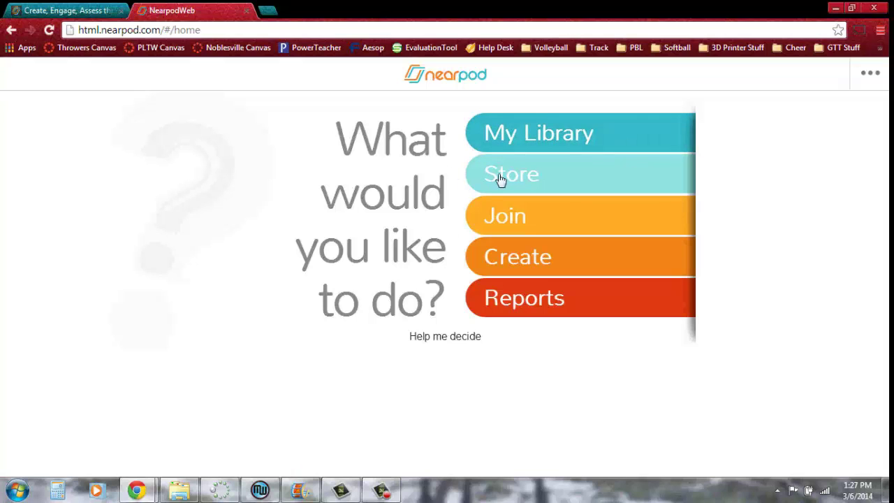
Bring up the Join session PIN entry box, then dismiss it.
{"action": "left_click", "coordinate": [511, 223]}
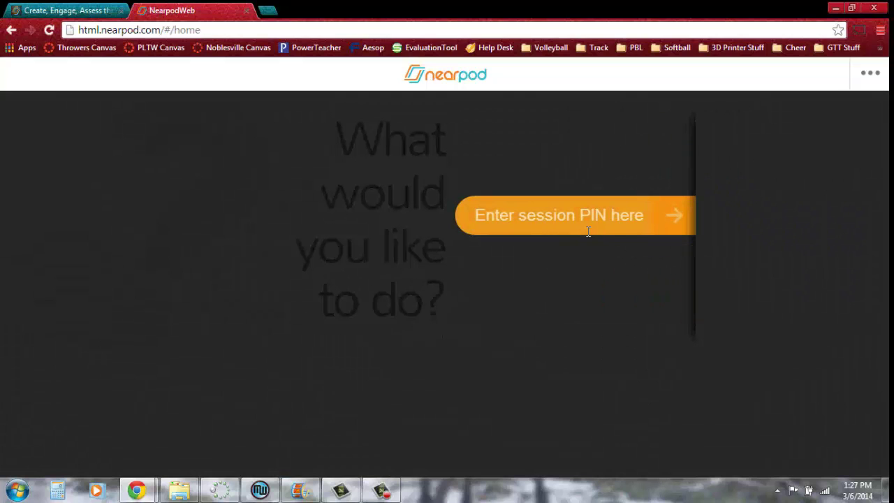
{"action": "left_click", "coordinate": [424, 200]}
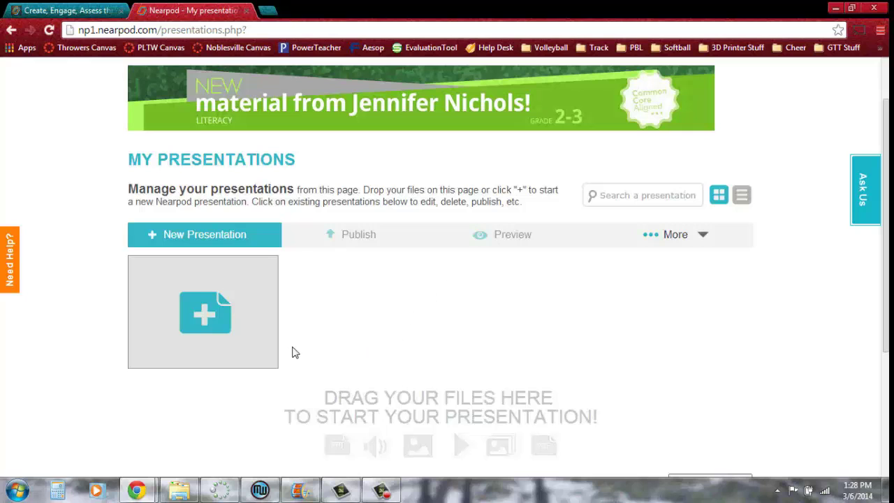
Start a new presentation and look over the Create a new presentation upload page.
{"action": "left_click", "coordinate": [202, 341]}
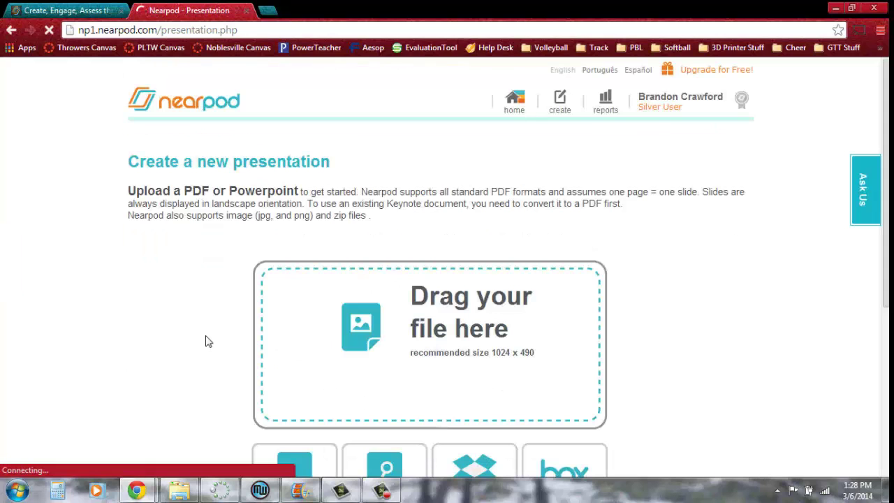
{"action": "scroll", "coordinate": [203, 321], "scroll_direction": "down", "scroll_amount": 2}
{"action": "scroll", "coordinate": [210, 299], "scroll_direction": "down", "scroll_amount": 2}
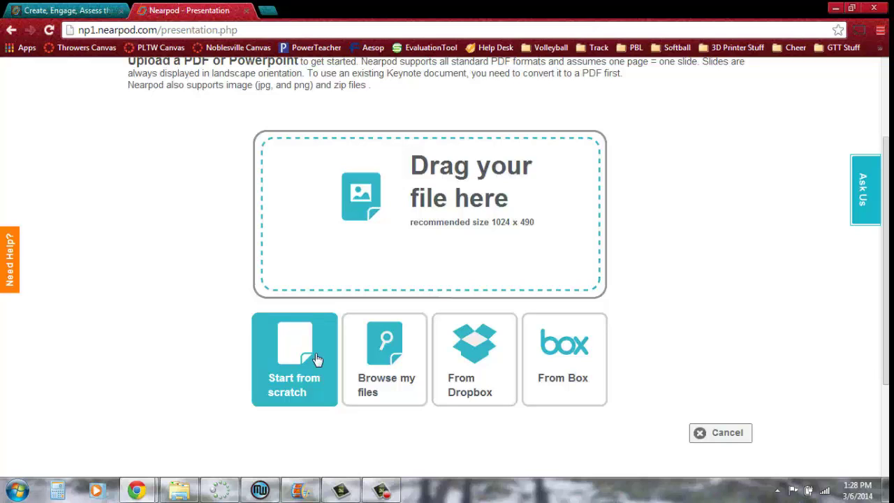
{"action": "key", "text": "ctrl+minus"}
{"action": "key", "text": "ctrl+plus"}
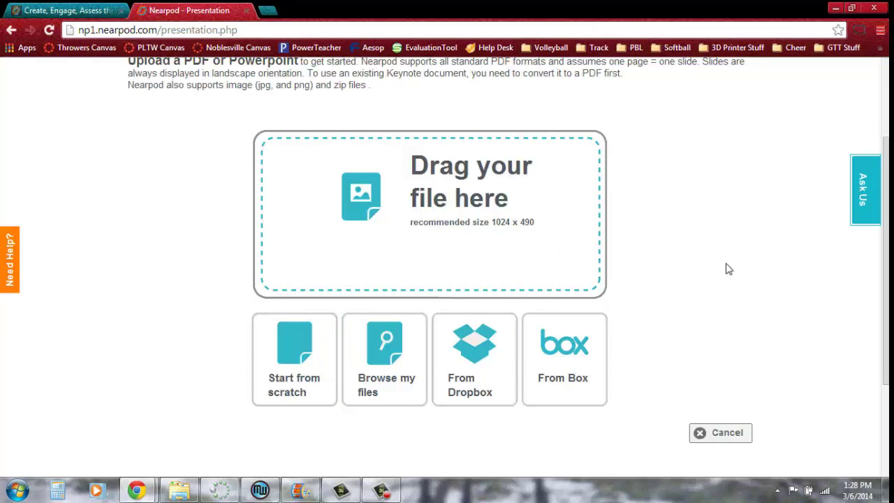
{"action": "scroll", "coordinate": [727, 269], "scroll_direction": "up", "scroll_amount": 1}
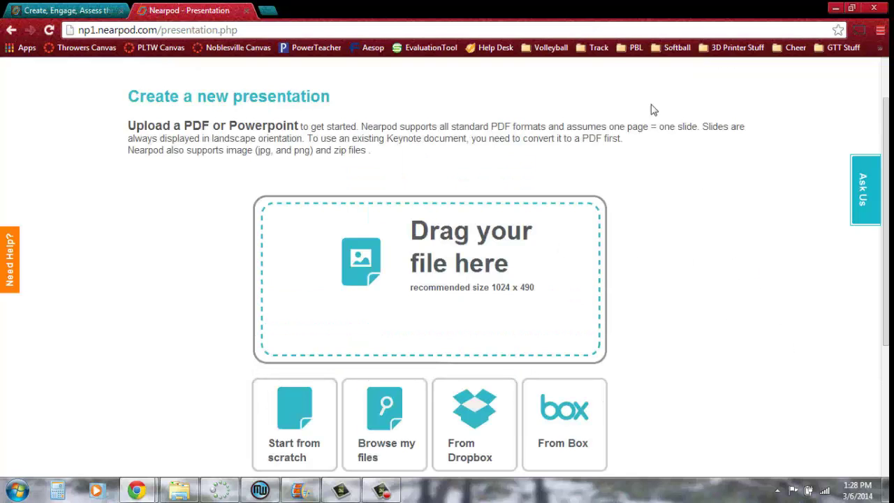
Snap the browser to the left half of the screen beside the PBL folder window.
{"action": "mouse_move", "coordinate": [215, 488]}
{"action": "left_click", "coordinate": [230, 447]}
{"action": "left_click_drag", "start_coordinate": [400, 14], "coordinate": [2, 18]}
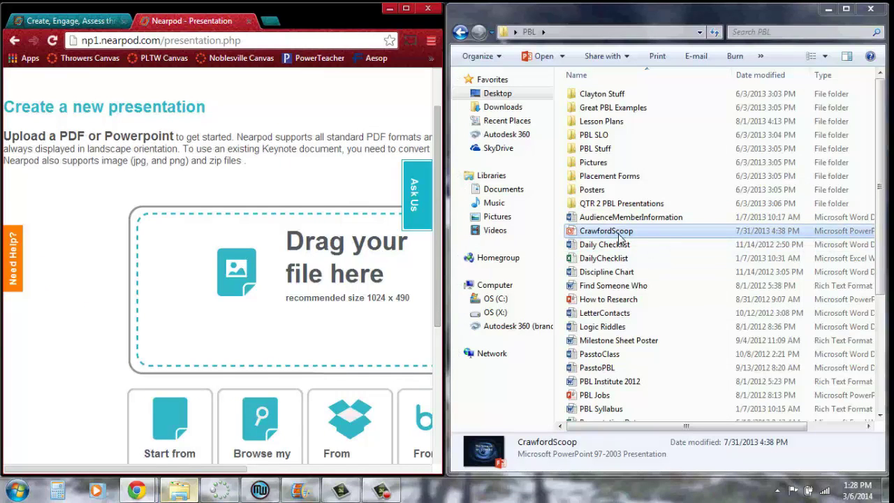
Upload the How to Research PowerPoint by dragging it into the drop zone, then maximize the browser.
{"action": "left_click_drag", "start_coordinate": [620, 237], "coordinate": [602, 232]}
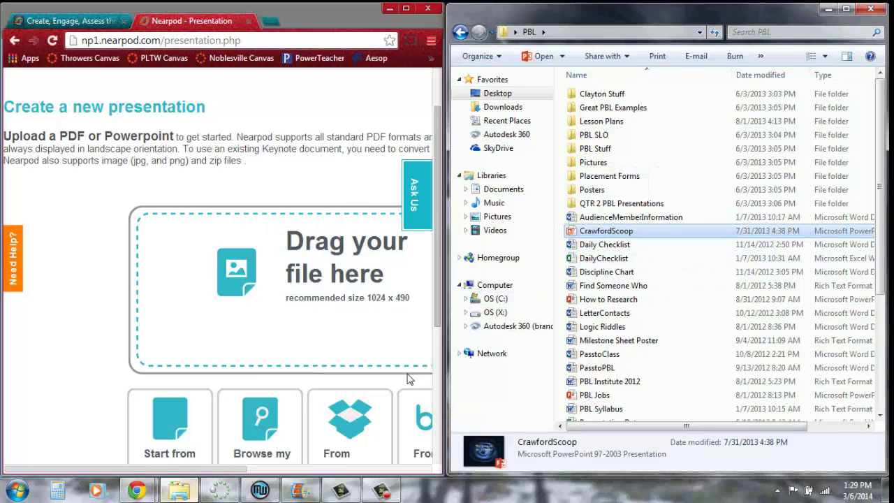
{"action": "left_click", "coordinate": [274, 423]}
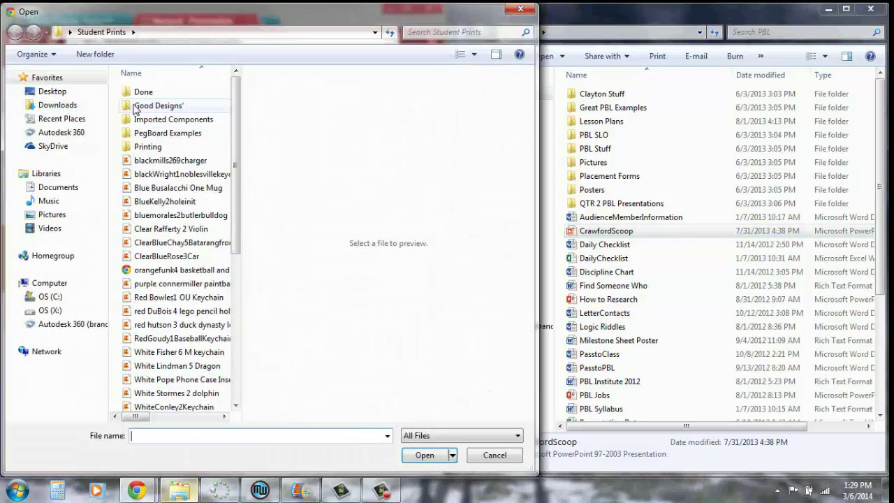
{"action": "left_click", "coordinate": [52, 92]}
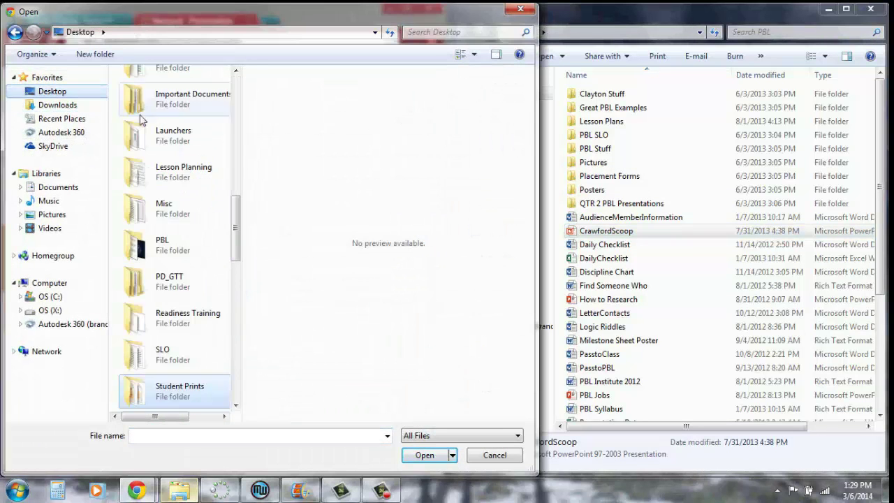
{"action": "double_click", "coordinate": [162, 253]}
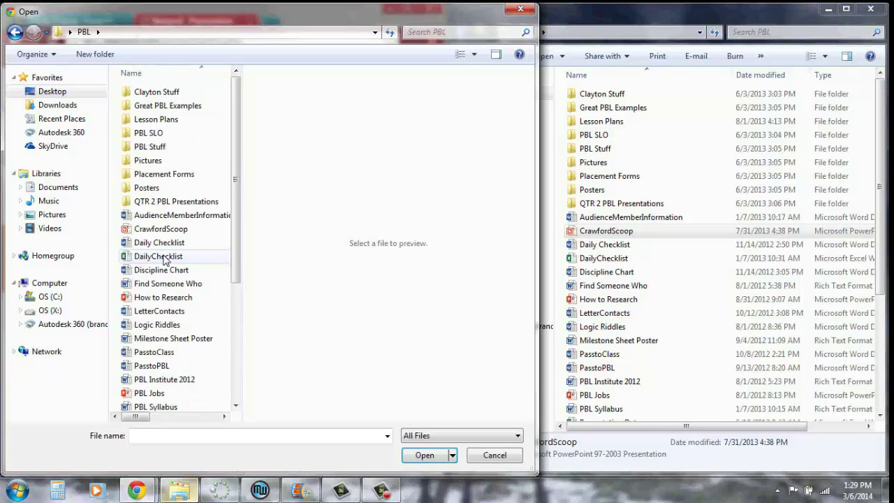
{"action": "left_click", "coordinate": [151, 230]}
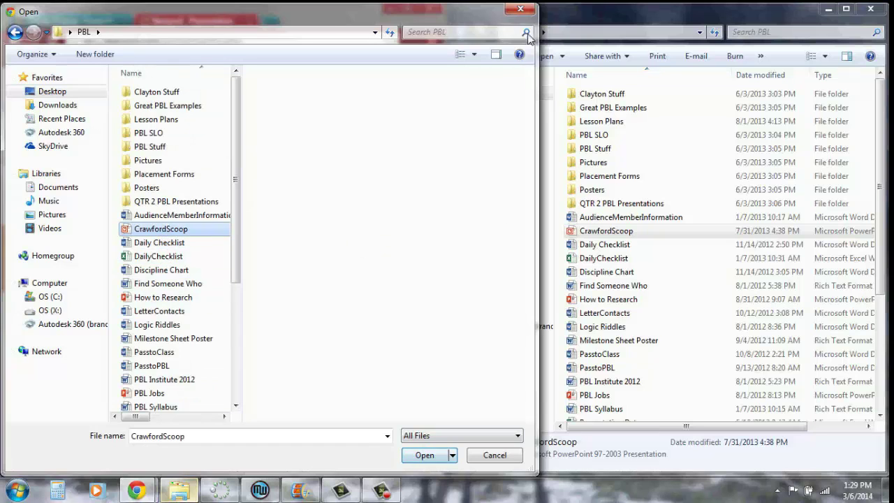
{"action": "key", "text": "Return"}
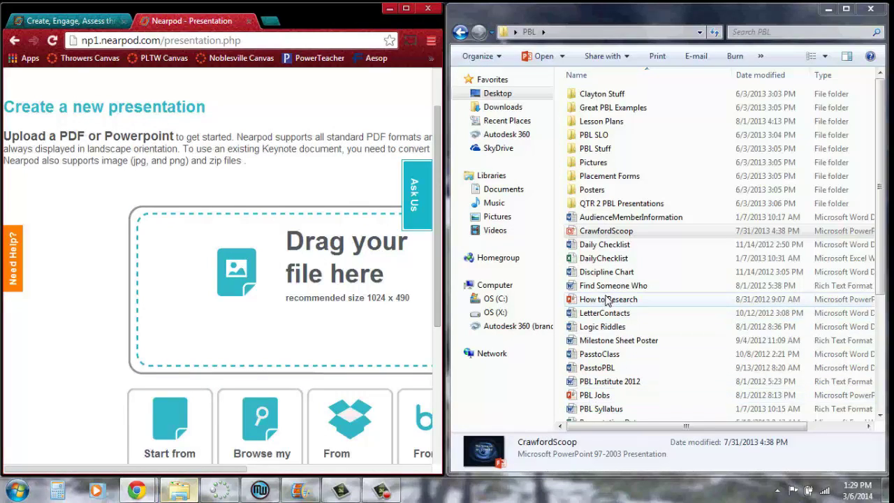
{"action": "left_click_drag", "start_coordinate": [606, 299], "coordinate": [354, 297]}
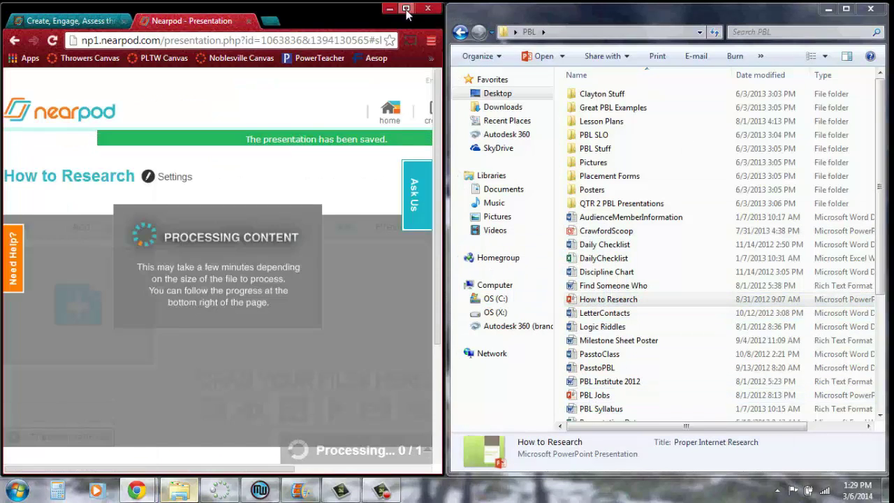
{"action": "left_click", "coordinate": [406, 9]}
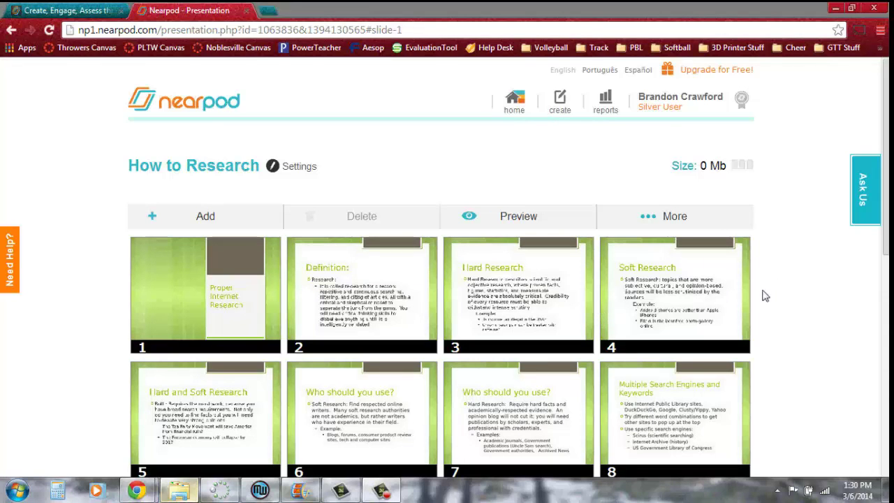
Review the 12 imported slides, dragging slides 2 and 8 to demonstrate reordering.
{"action": "scroll", "coordinate": [785, 291], "scroll_direction": "down", "scroll_amount": 5}
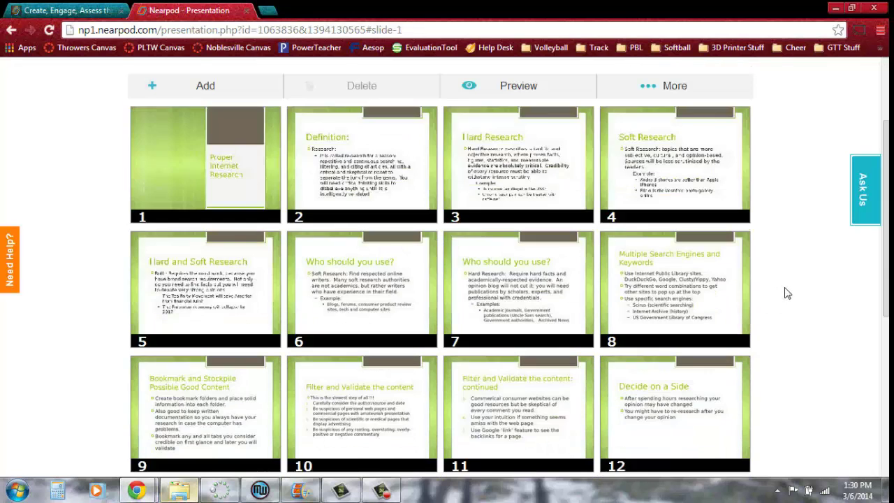
{"action": "scroll", "coordinate": [786, 291], "scroll_direction": "up", "scroll_amount": 5}
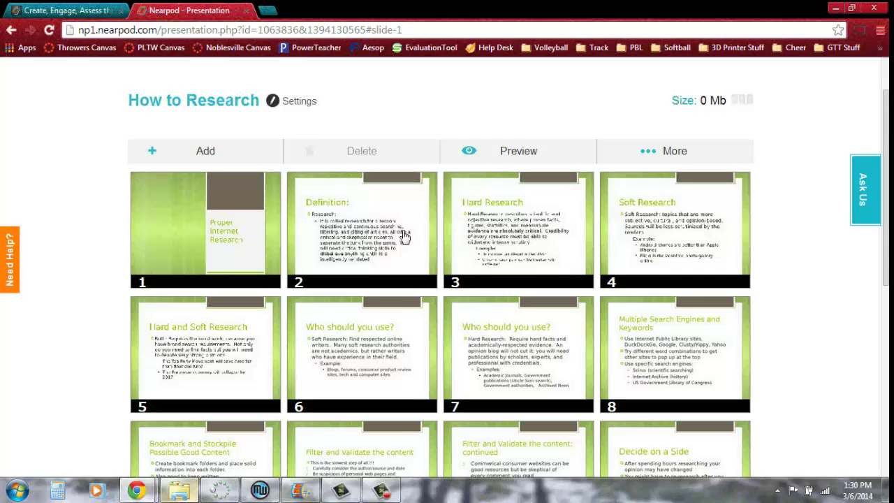
{"action": "left_click_drag", "start_coordinate": [390, 239], "coordinate": [463, 322]}
{"action": "left_click_drag", "start_coordinate": [644, 377], "coordinate": [662, 385]}
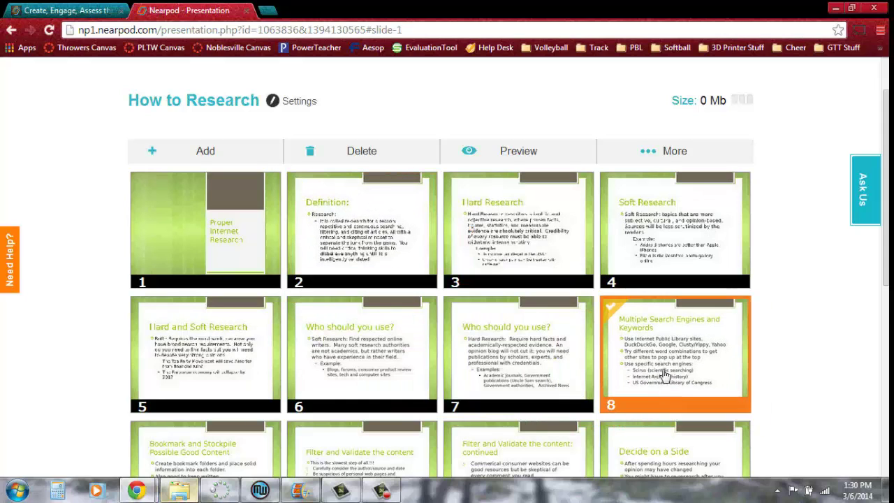
{"action": "scroll", "coordinate": [663, 380], "scroll_direction": "down", "scroll_amount": 1}
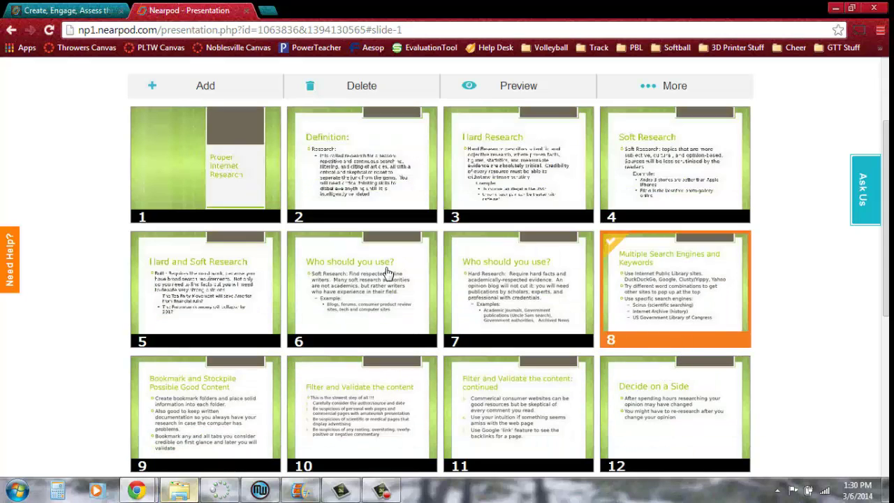
{"action": "scroll", "coordinate": [461, 243], "scroll_direction": "up", "scroll_amount": 1}
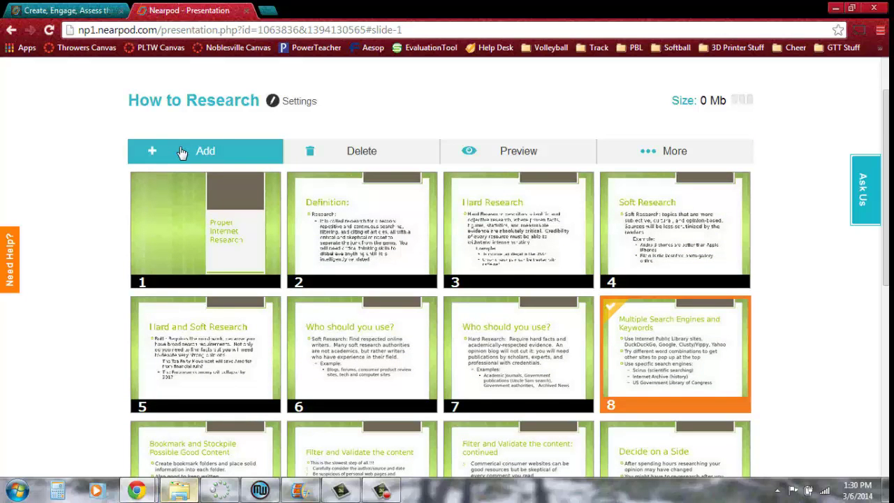
Start adding a Video slide from the Add options, then close it without adding one.
{"action": "left_click", "coordinate": [177, 151]}
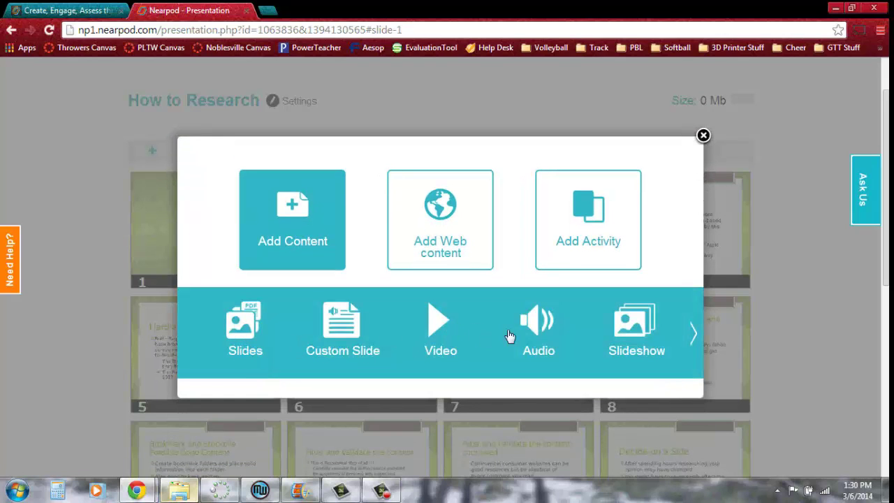
{"action": "left_click", "coordinate": [457, 330]}
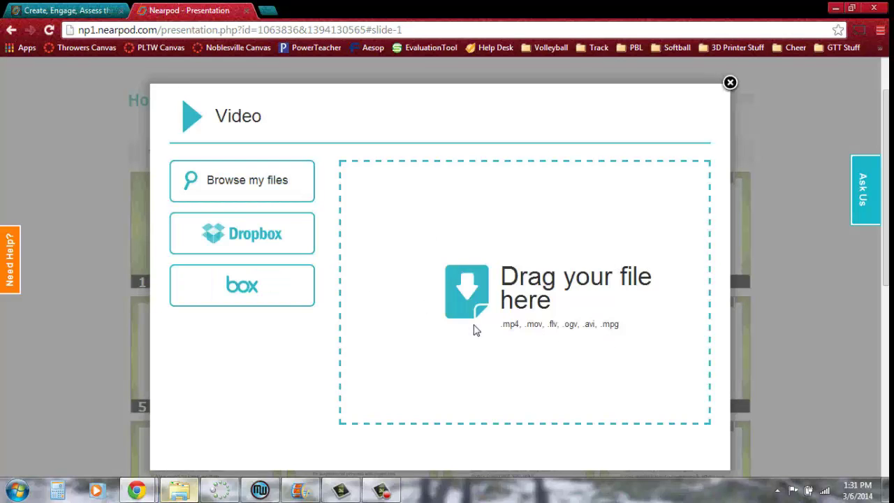
{"action": "left_click", "coordinate": [731, 84]}
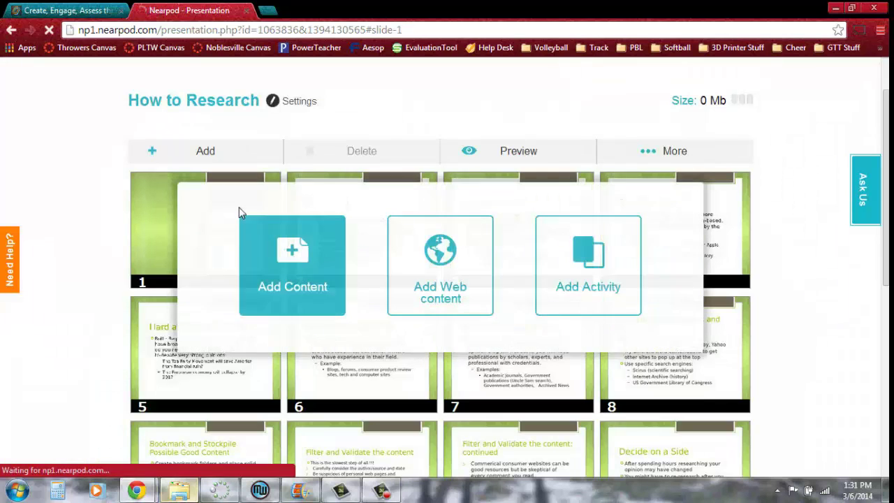
Add and save an open-ended question: 'Give a definition...what vocabulary term is this describing?'.
{"action": "left_click", "coordinate": [584, 213]}
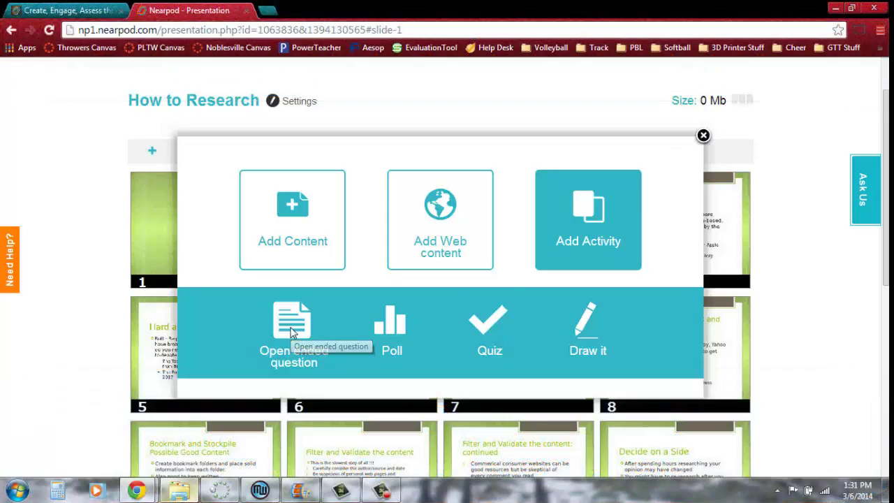
{"action": "left_click", "coordinate": [294, 333]}
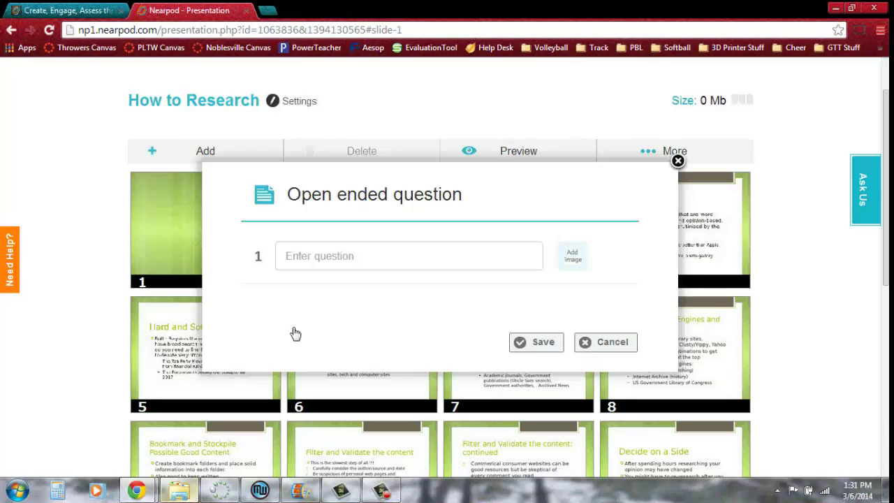
{"action": "left_click", "coordinate": [338, 269]}
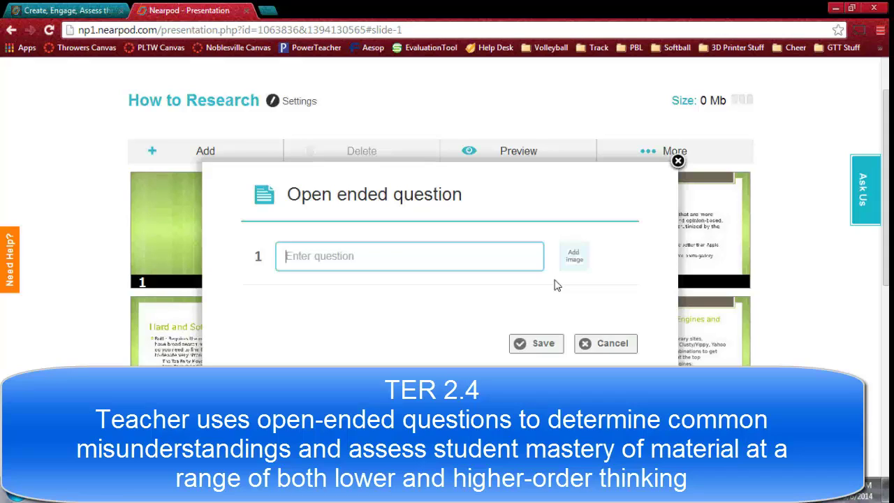
{"action": "type", "text": "Give a definie"}
{"action": "type", "text": "ion"}
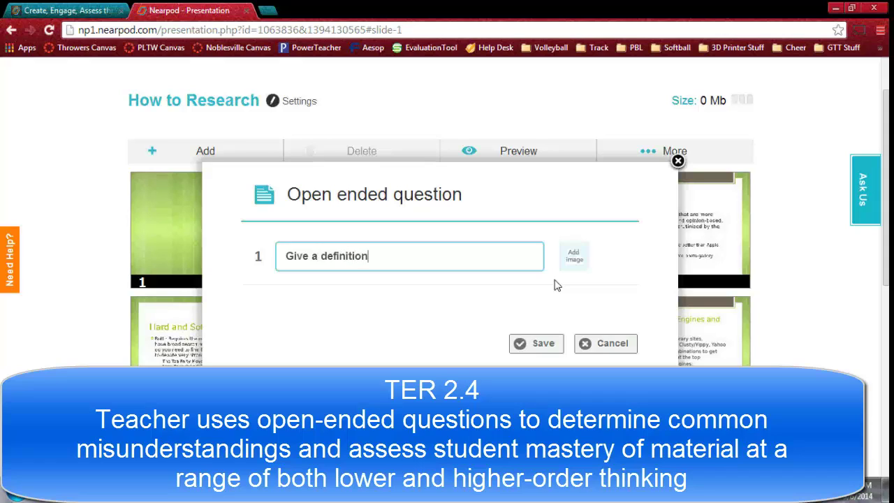
{"action": "type", "text": "...what vocabulary term is this describing?"}
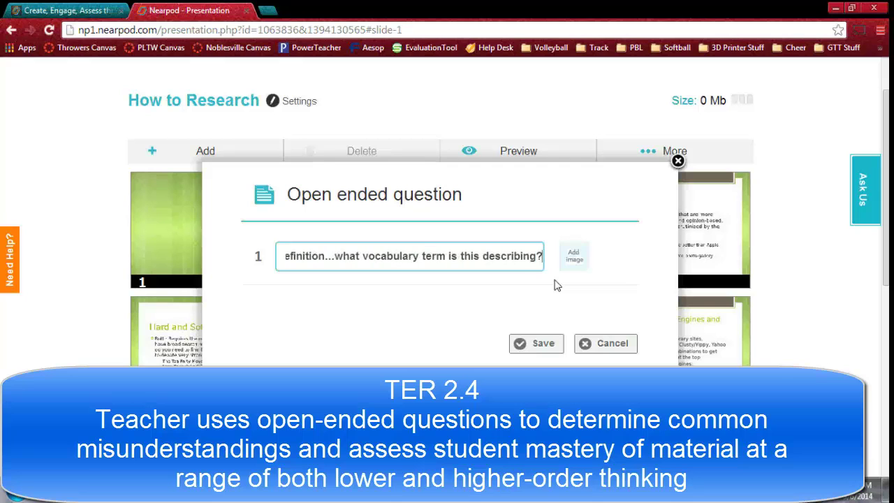
{"action": "left_click", "coordinate": [526, 342]}
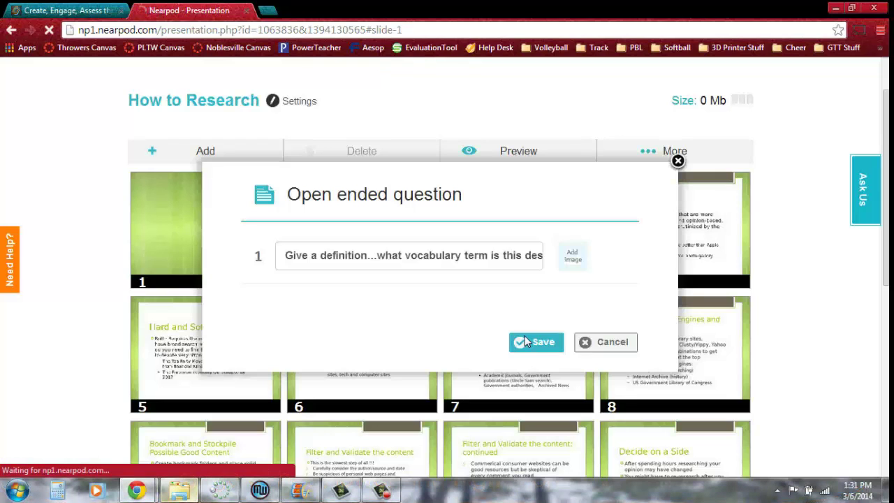
{"action": "scroll", "coordinate": [526, 340], "scroll_direction": "up", "scroll_amount": 7}
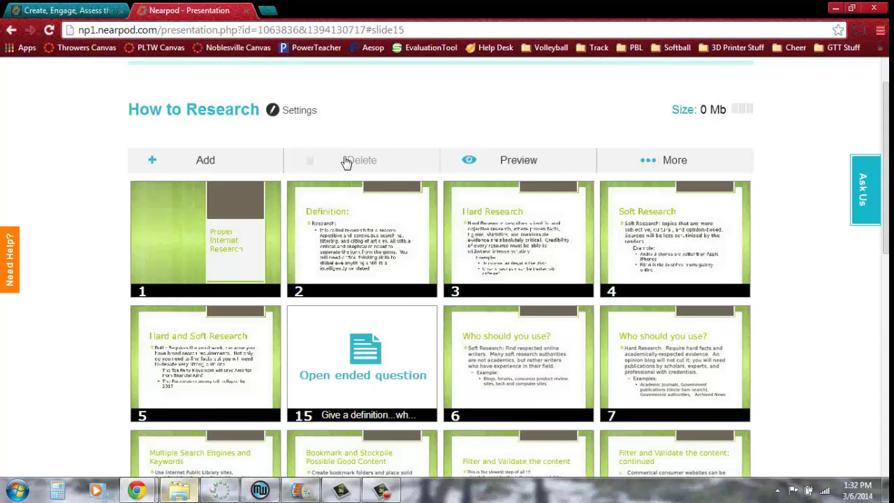
Create a poll asking 'Do you agree with what they decided to do?' with Yes as answer one.
{"action": "left_click", "coordinate": [220, 154]}
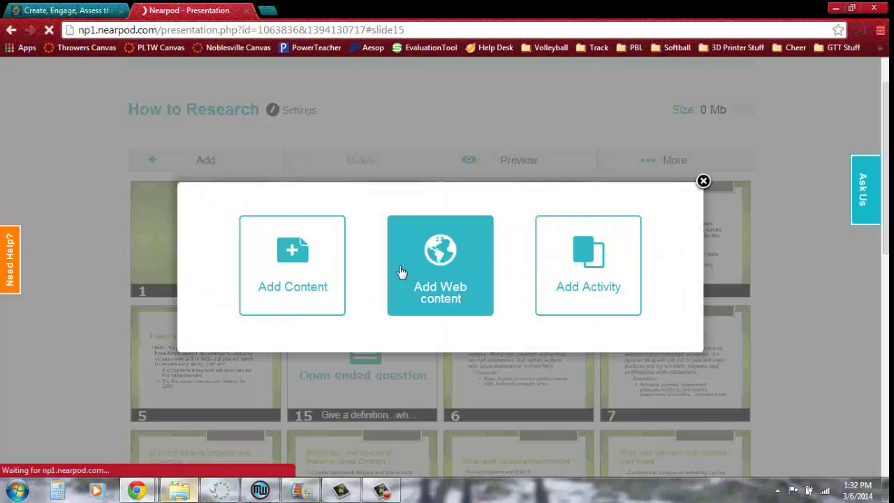
{"action": "left_click", "coordinate": [559, 280]}
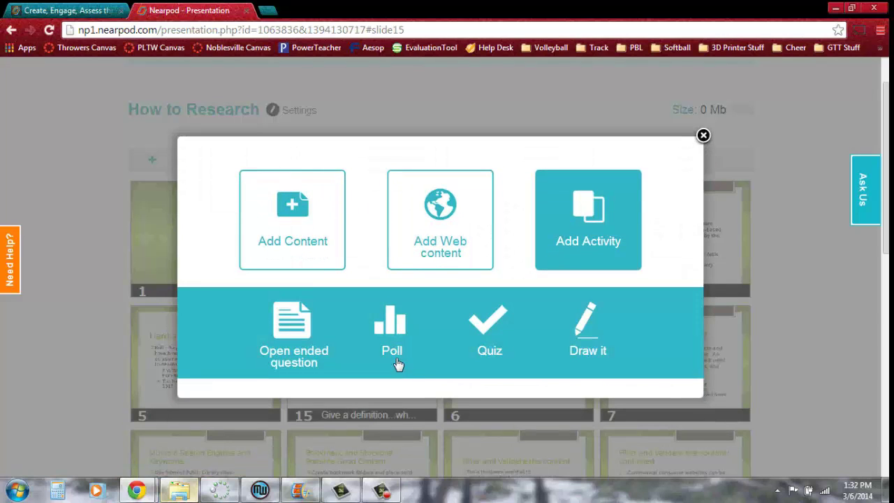
{"action": "left_click", "coordinate": [390, 331]}
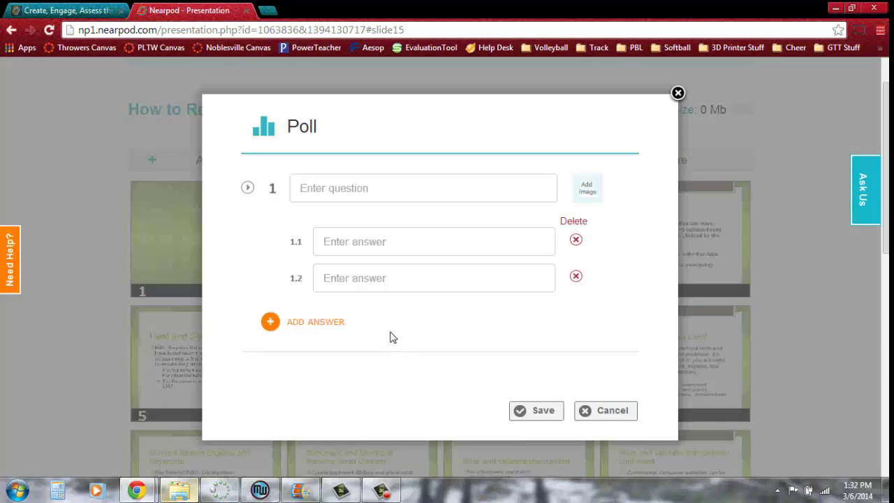
{"action": "left_click", "coordinate": [392, 194]}
{"action": "type", "text": "Do you agree wthth "}
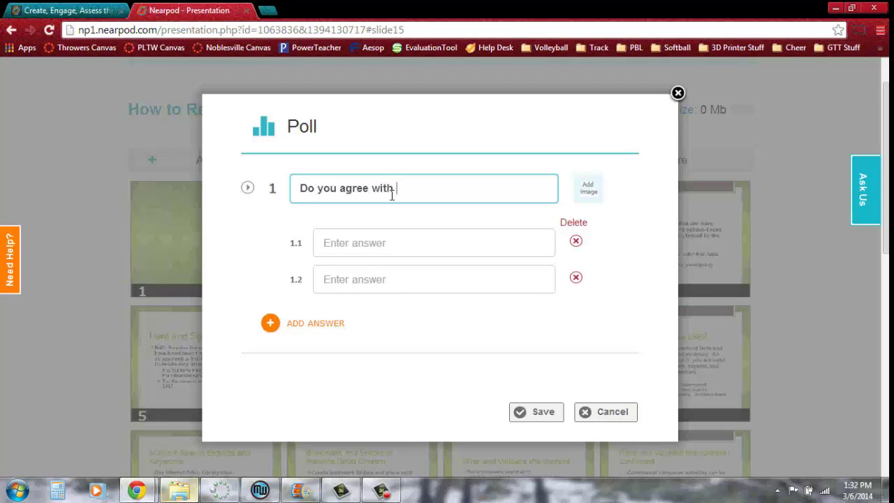
{"action": "type", "text": "what the"}
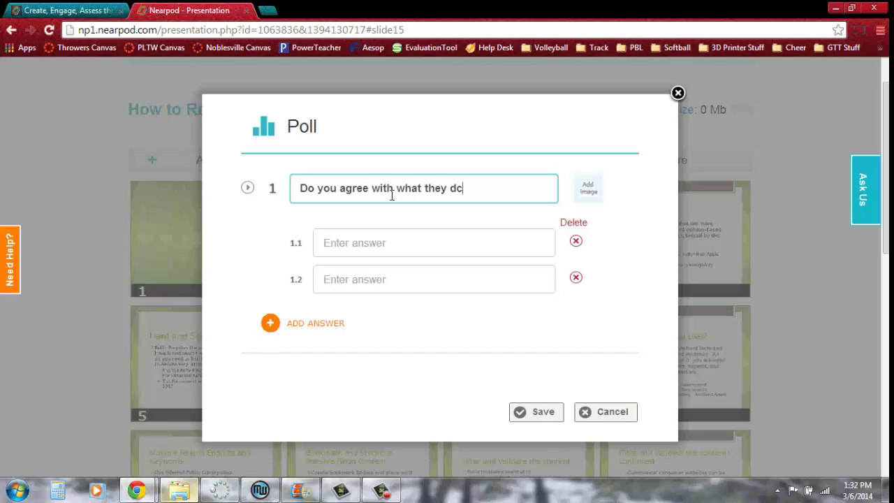
{"action": "type", "text": "y decided to do?"}
{"action": "left_click", "coordinate": [385, 241]}
{"action": "type", "text": "Yes"}
{"action": "left_click", "coordinate": [385, 276]}
Add No as the second poll answer, save, and move the poll slide after slide 10.
{"action": "type", "text": "No"}
{"action": "left_click", "coordinate": [535, 413]}
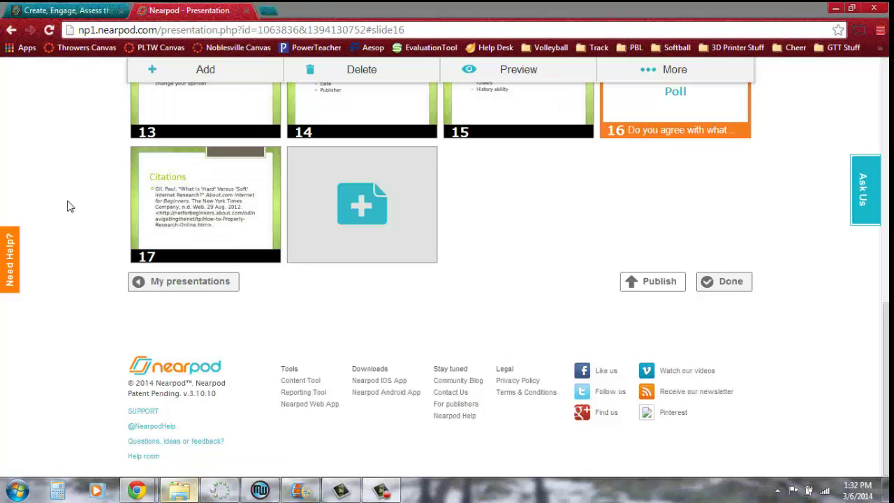
{"action": "left_click", "coordinate": [375, 308]}
{"action": "scroll", "coordinate": [377, 308], "scroll_direction": "up", "scroll_amount": 4}
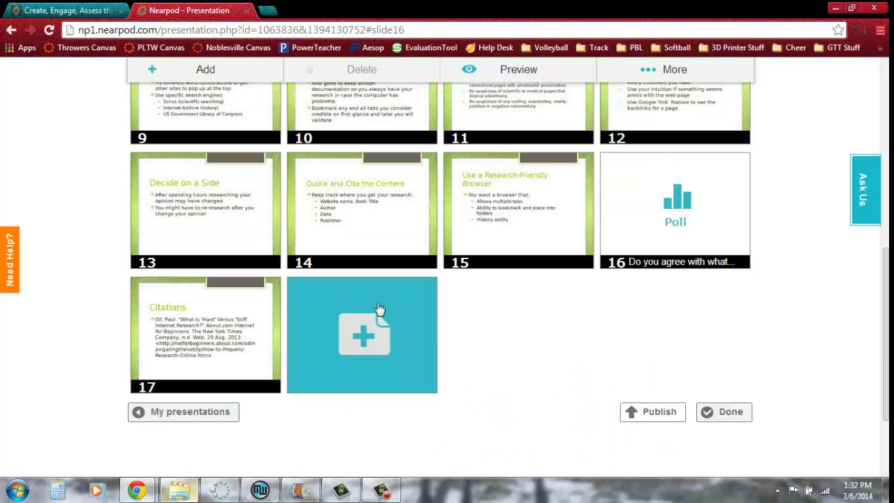
{"action": "left_click_drag", "start_coordinate": [679, 364], "coordinate": [552, 250]}
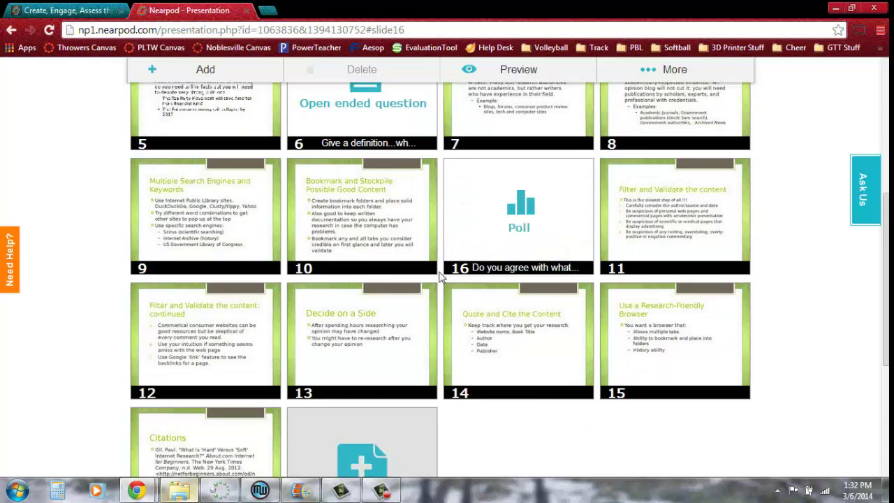
{"action": "scroll", "coordinate": [465, 283], "scroll_direction": "up", "scroll_amount": 5}
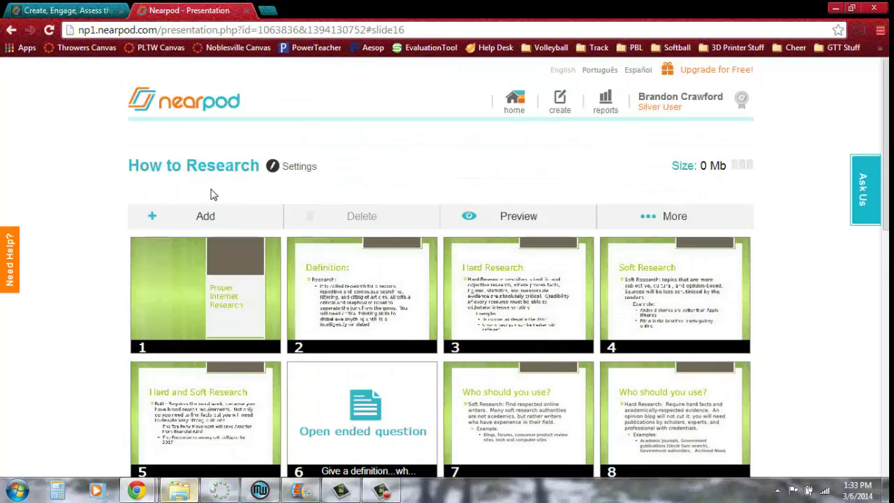
Add a quiz slide with question 1 and answers 1 and 2, marking 2 correct.
{"action": "left_click", "coordinate": [204, 213]}
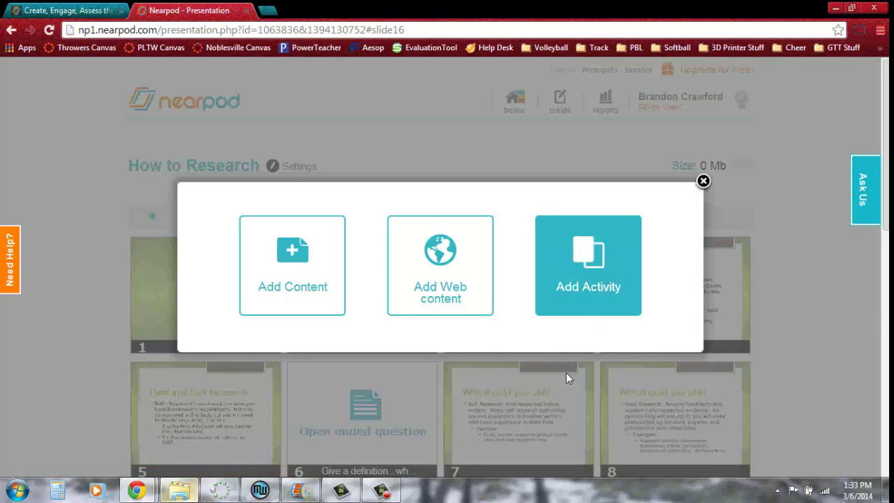
{"action": "left_click", "coordinate": [498, 336]}
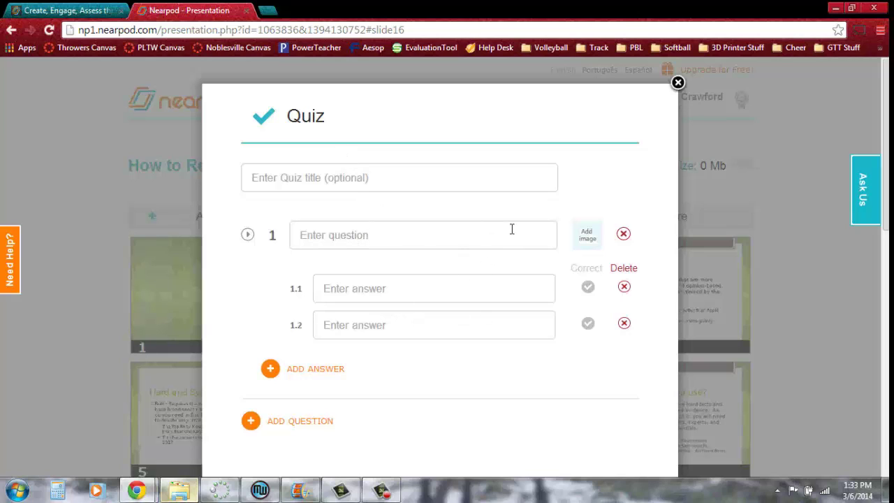
{"action": "left_click", "coordinate": [490, 232]}
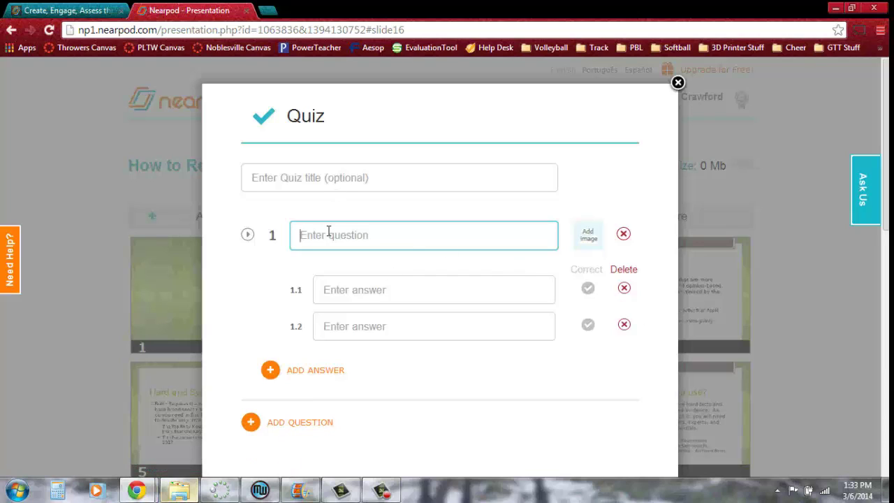
{"action": "type", "text": "1"}
{"action": "left_click", "coordinate": [354, 295]}
{"action": "type", "text": "1"}
{"action": "left_click", "coordinate": [349, 330]}
{"action": "type", "text": "2"}
{"action": "left_click", "coordinate": [588, 323]}
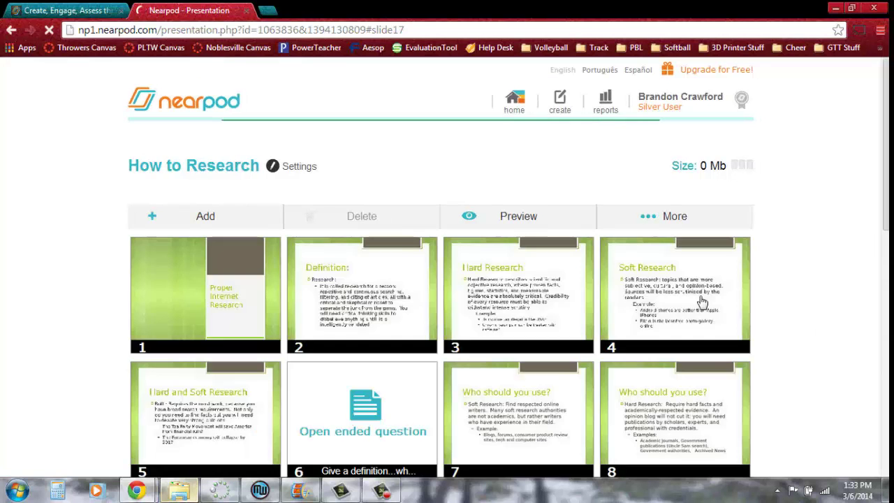
{"action": "scroll", "coordinate": [698, 302], "scroll_direction": "up", "scroll_amount": 2}
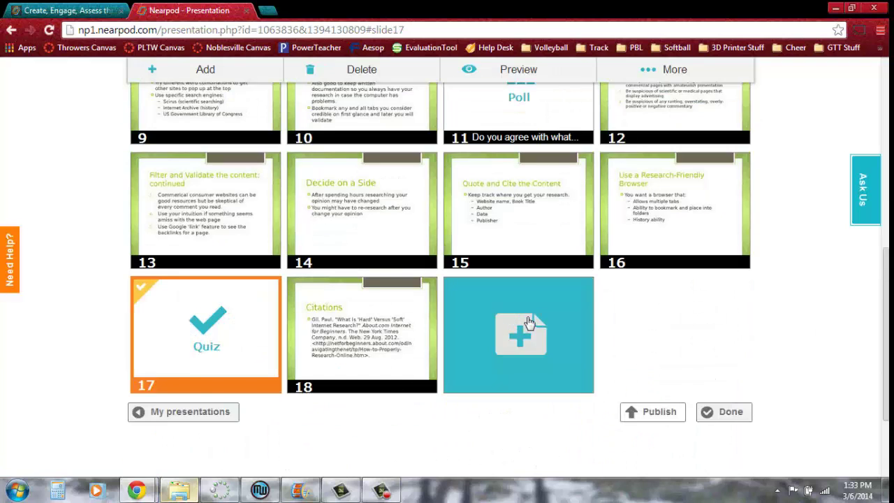
Insert a new Draw it activity slide into the How to Research lesson.
{"action": "scroll", "coordinate": [529, 308], "scroll_direction": "up", "scroll_amount": 2}
{"action": "scroll", "coordinate": [529, 322], "scroll_direction": "up", "scroll_amount": 4}
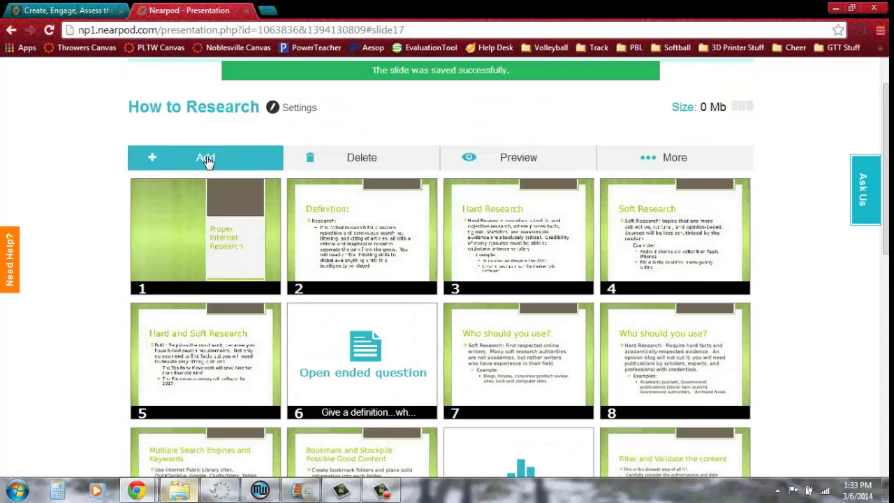
{"action": "left_click", "coordinate": [204, 157]}
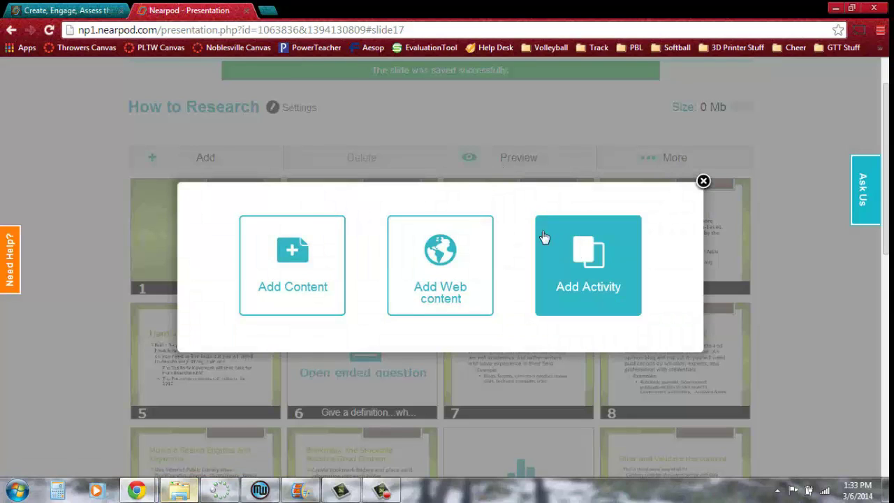
{"action": "left_click", "coordinate": [588, 264]}
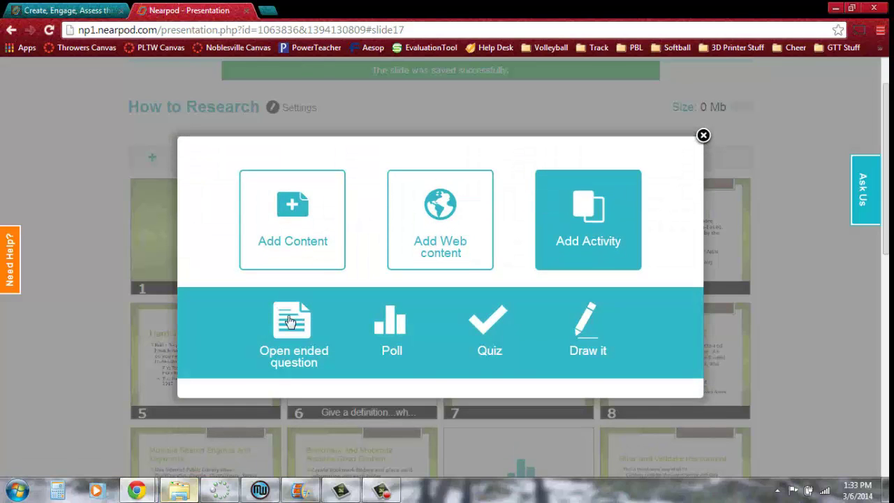
{"action": "left_click", "coordinate": [587, 334]}
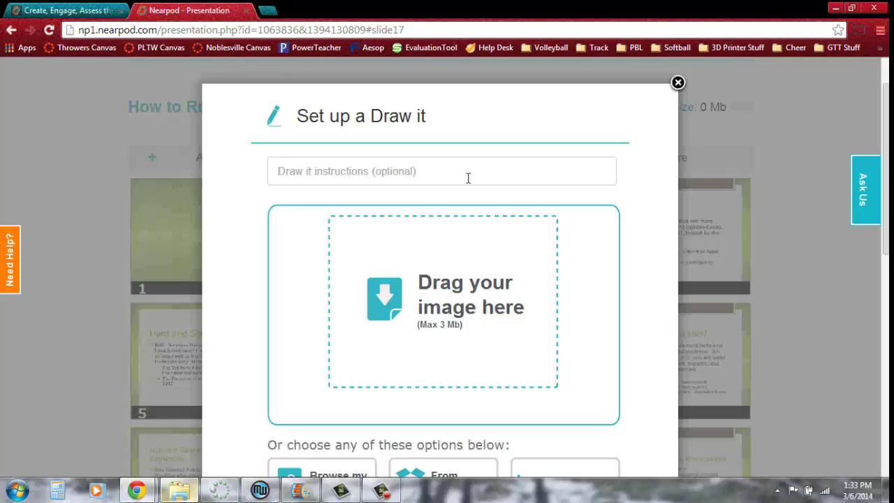
Enter 'Create a graph' as the Draw it instructions and save the slide.
{"action": "scroll", "coordinate": [468, 178], "scroll_direction": "down", "scroll_amount": 1}
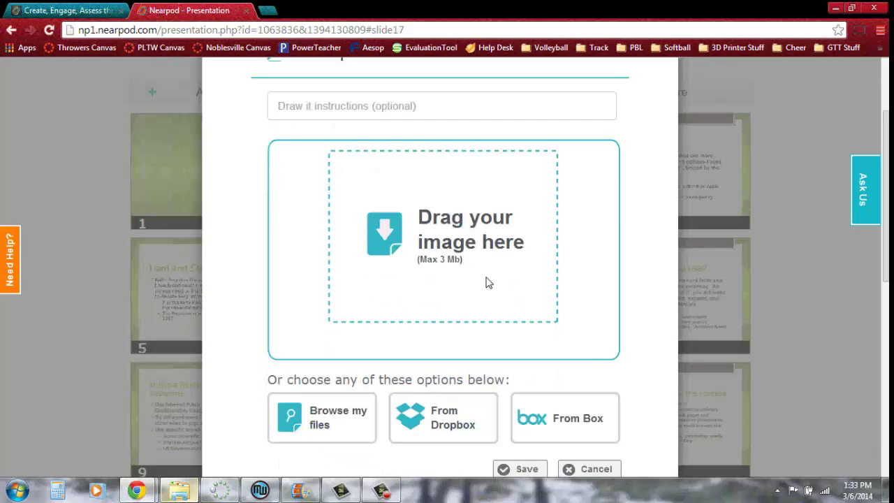
{"action": "left_click", "coordinate": [454, 112]}
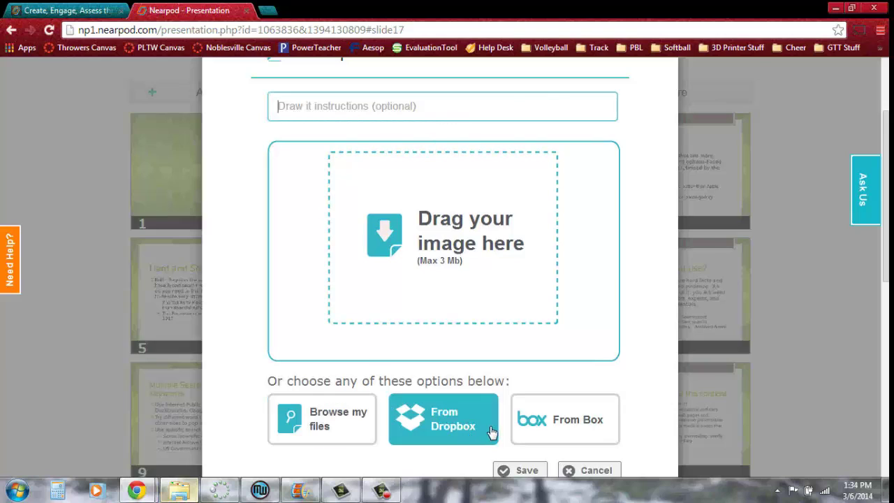
{"action": "scroll", "coordinate": [264, 378], "scroll_direction": "down", "scroll_amount": 1}
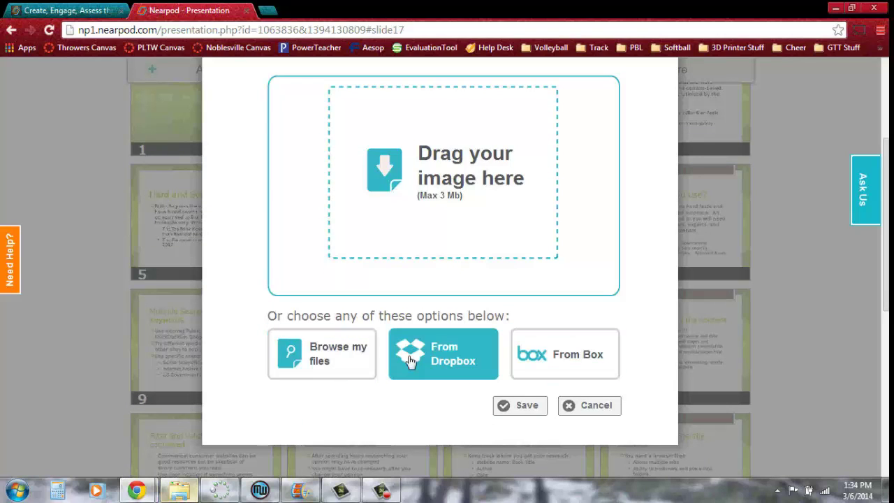
{"action": "scroll", "coordinate": [408, 361], "scroll_direction": "up", "scroll_amount": 1}
{"action": "scroll", "coordinate": [408, 361], "scroll_direction": "up", "scroll_amount": 2}
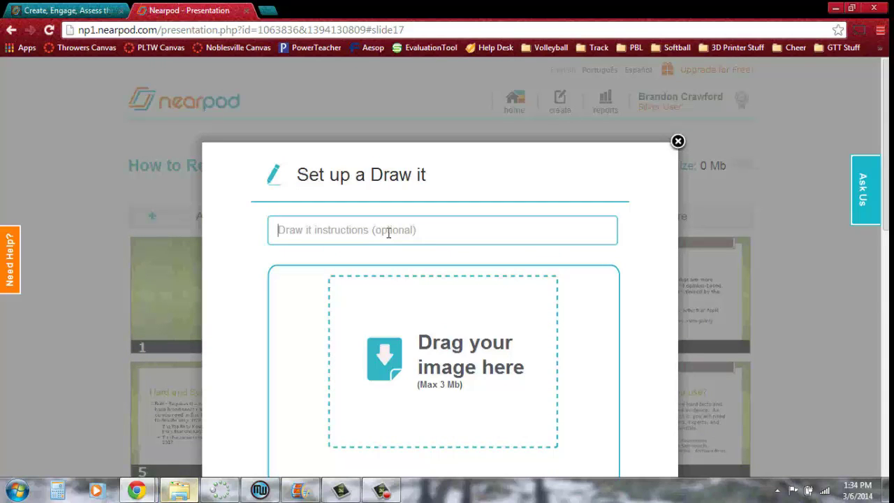
{"action": "type", "text": "Create a graph for ?"}
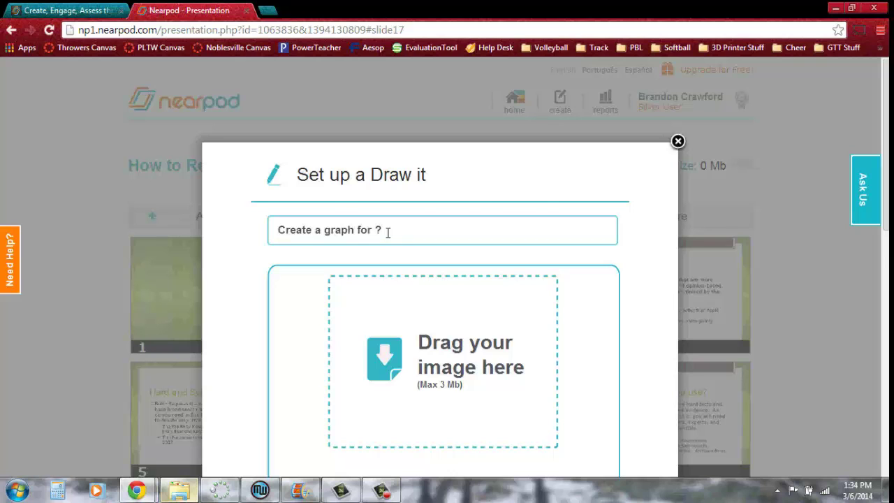
{"action": "scroll", "coordinate": [396, 239], "scroll_direction": "down", "scroll_amount": 2}
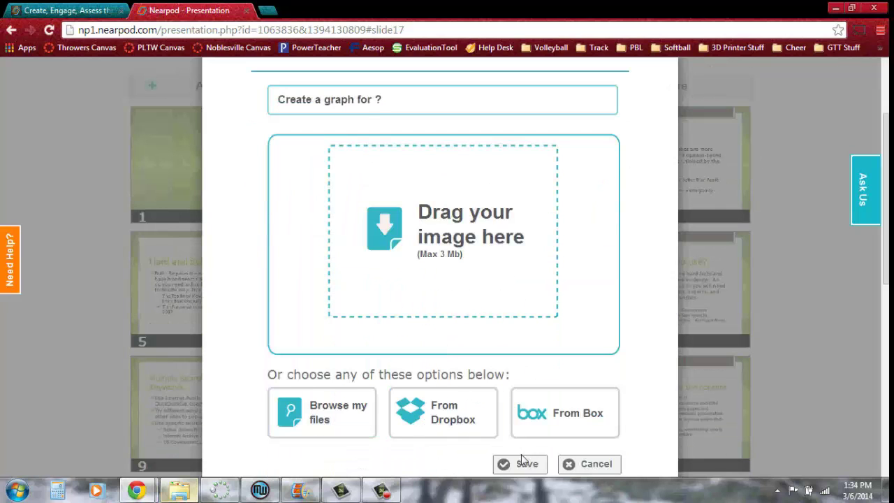
{"action": "left_click", "coordinate": [523, 462]}
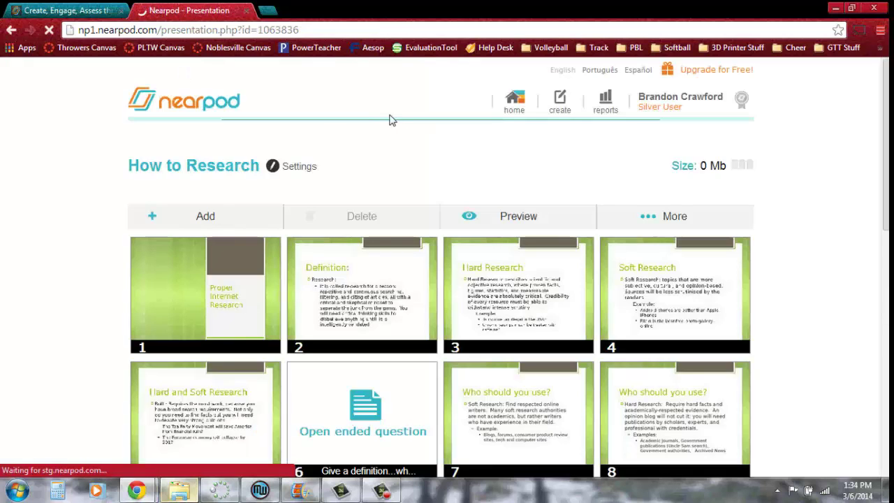
Publish the How to Research presentation and select its Published card in My Presentations.
{"action": "scroll", "coordinate": [412, 140], "scroll_direction": "down", "scroll_amount": 7}
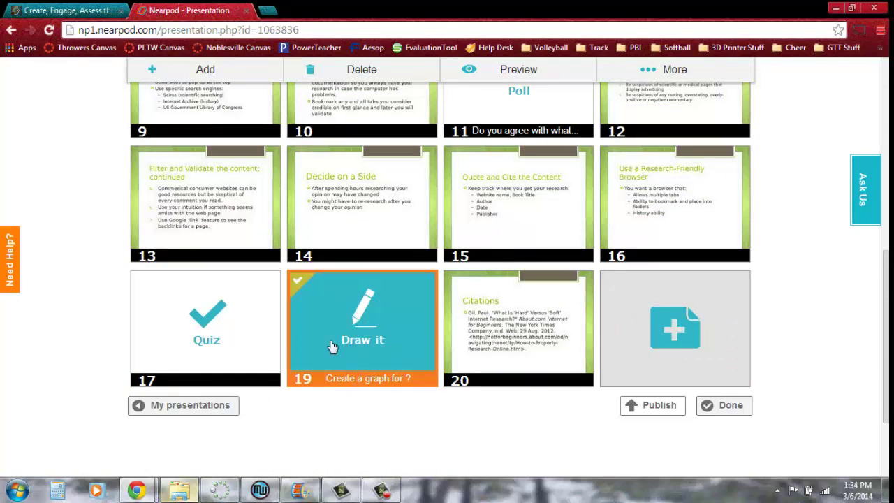
{"action": "mouse_move", "coordinate": [292, 341]}
{"action": "left_mouse_down"}
{"action": "mouse_move", "coordinate": [324, 259]}
{"action": "mouse_move", "coordinate": [238, 130]}
{"action": "mouse_move", "coordinate": [297, 42]}
{"action": "left_mouse_up"}
{"action": "scroll", "coordinate": [887, 354], "scroll_direction": "up", "scroll_amount": 1}
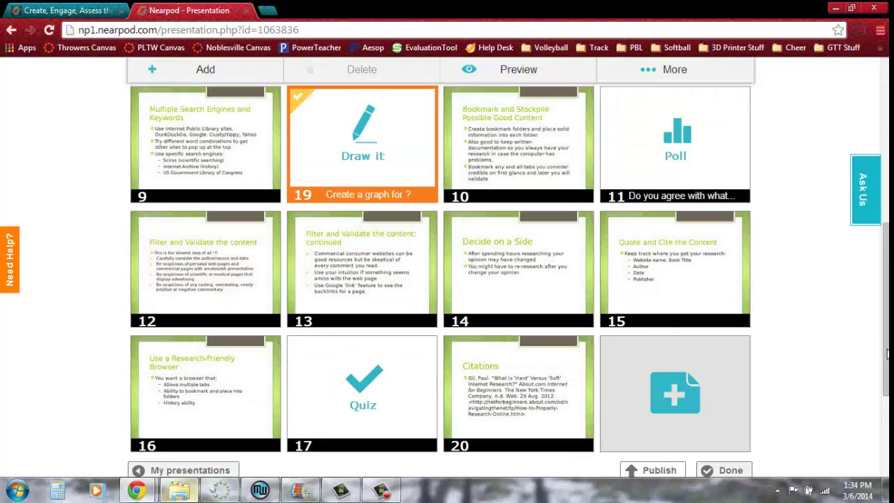
{"action": "scroll", "coordinate": [887, 354], "scroll_direction": "up", "scroll_amount": 3}
{"action": "scroll", "coordinate": [825, 307], "scroll_direction": "up", "scroll_amount": 1}
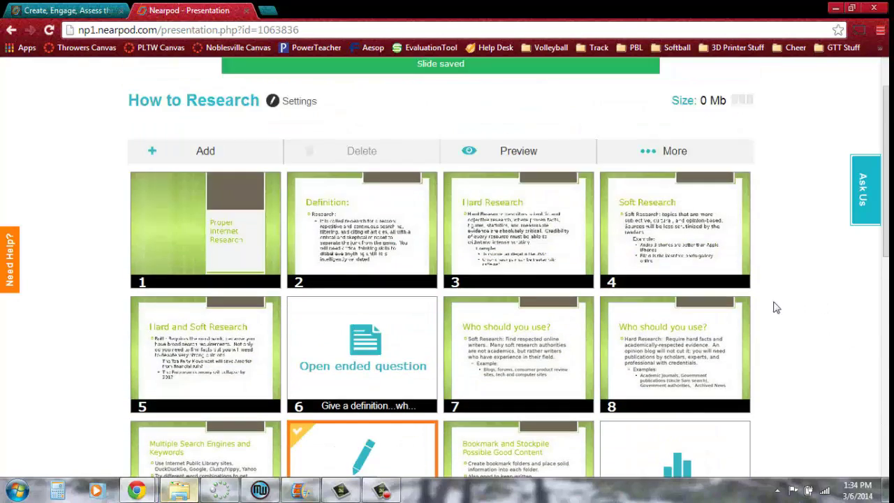
{"action": "scroll", "coordinate": [677, 255], "scroll_direction": "down", "scroll_amount": 2}
{"action": "scroll", "coordinate": [675, 256], "scroll_direction": "down", "scroll_amount": 4}
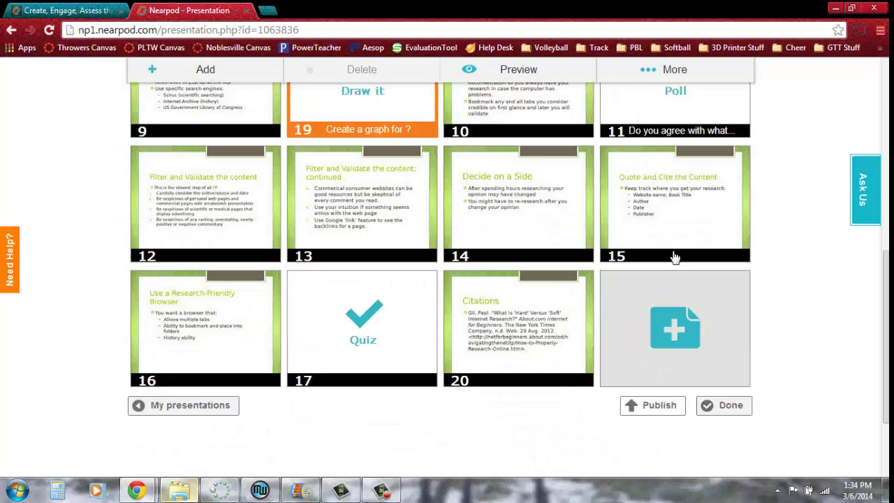
{"action": "scroll", "coordinate": [675, 256], "scroll_direction": "up", "scroll_amount": 7}
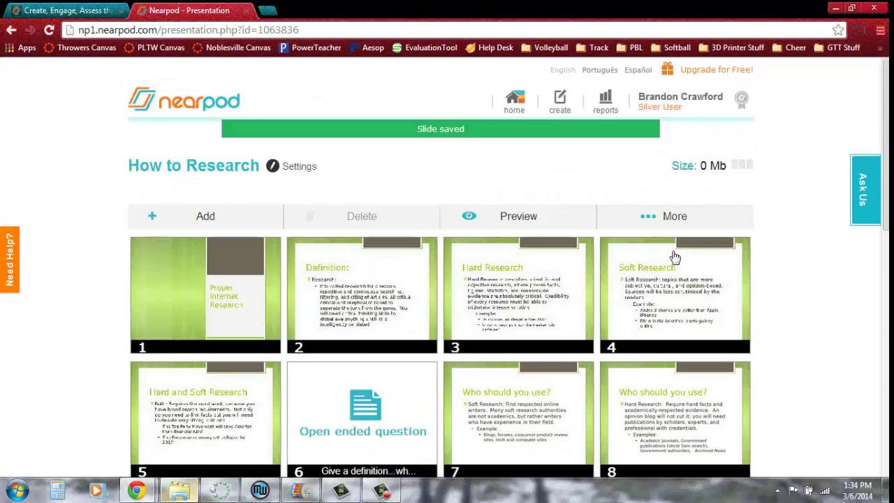
{"action": "scroll", "coordinate": [674, 258], "scroll_direction": "down", "scroll_amount": 7}
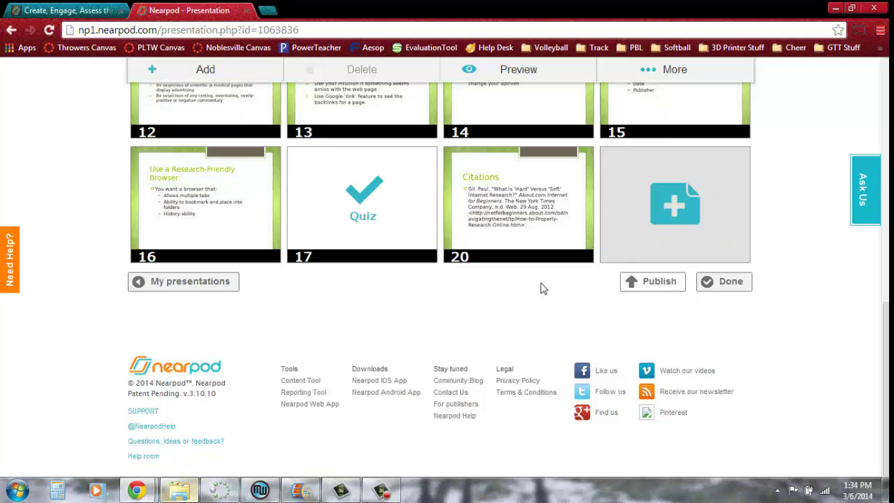
{"action": "left_click", "coordinate": [718, 282]}
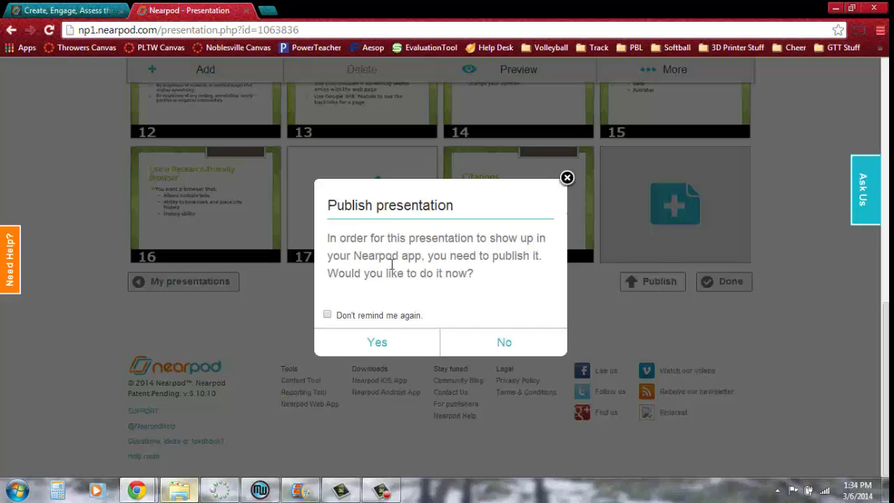
{"action": "left_click", "coordinate": [384, 341]}
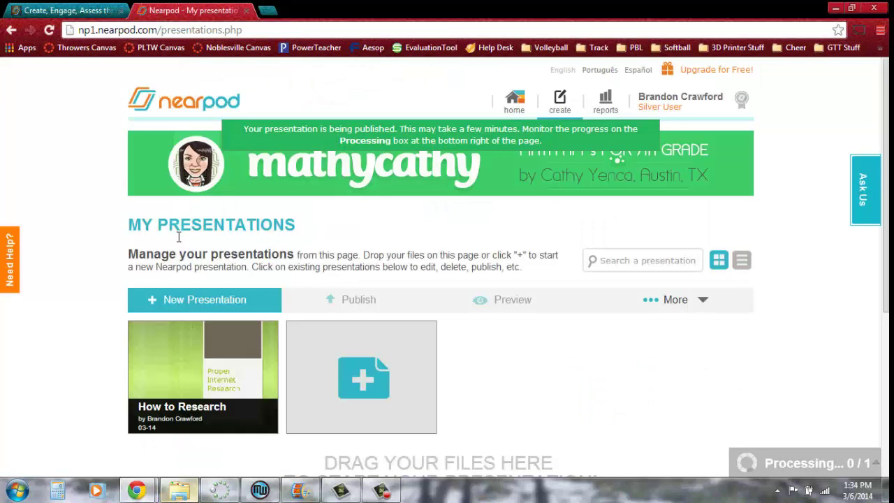
{"action": "left_click", "coordinate": [209, 371]}
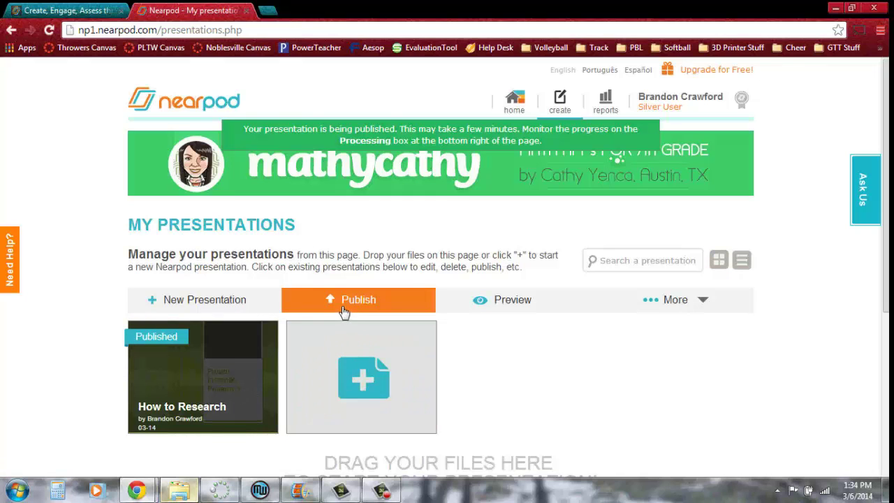
{"action": "left_click", "coordinate": [246, 383]}
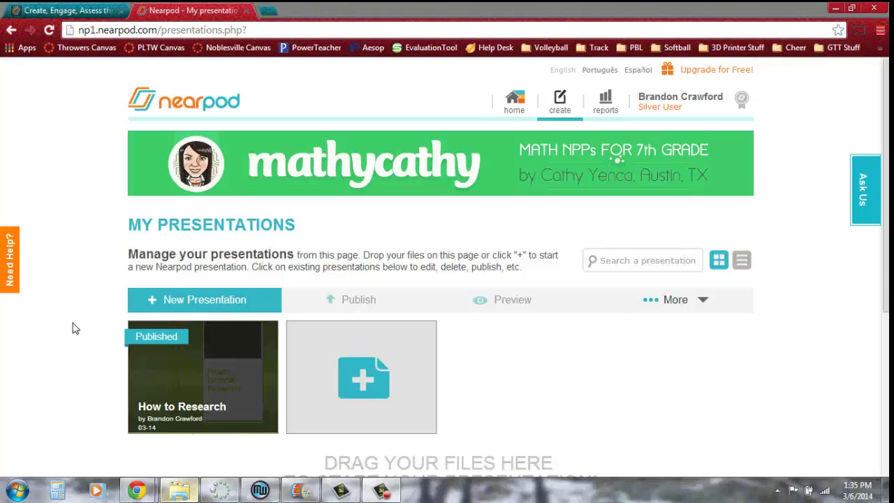
{"action": "left_click", "coordinate": [215, 369]}
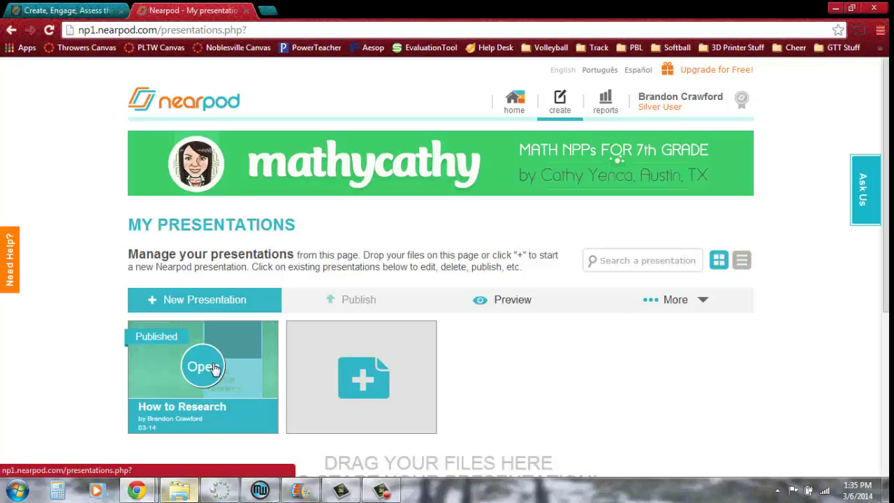
{"action": "left_click", "coordinate": [508, 302]}
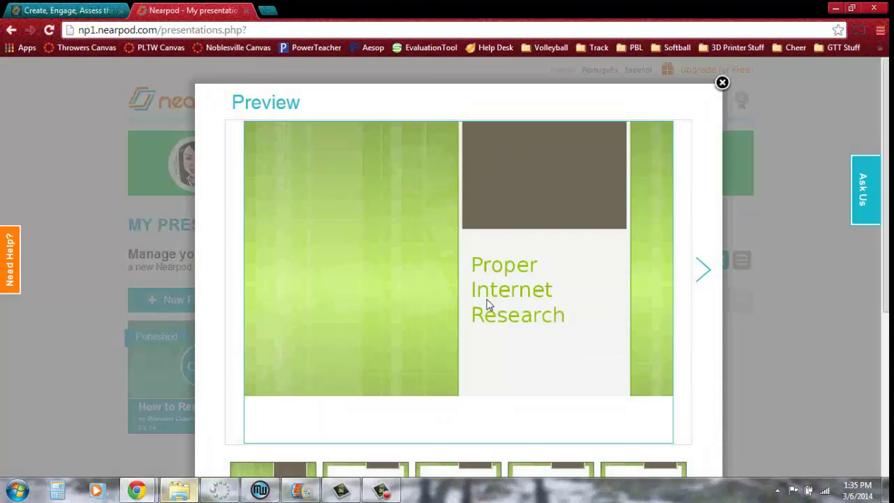
{"action": "left_click", "coordinate": [704, 269]}
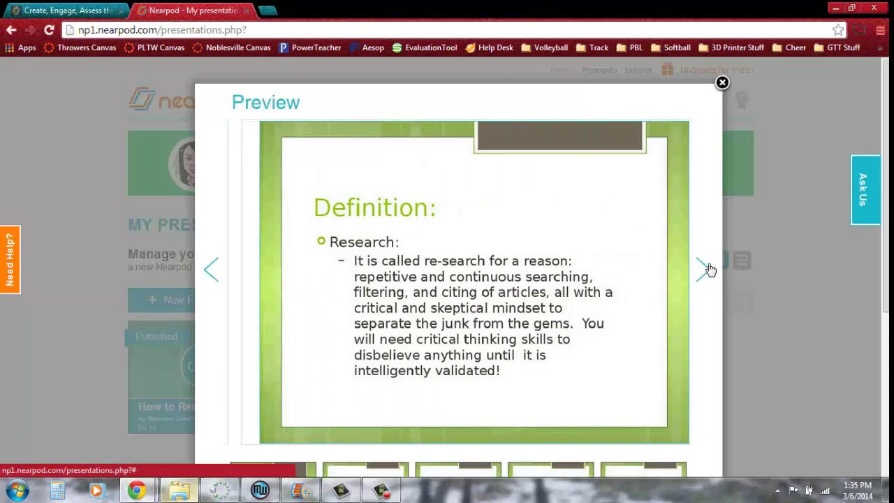
{"action": "left_click", "coordinate": [704, 269]}
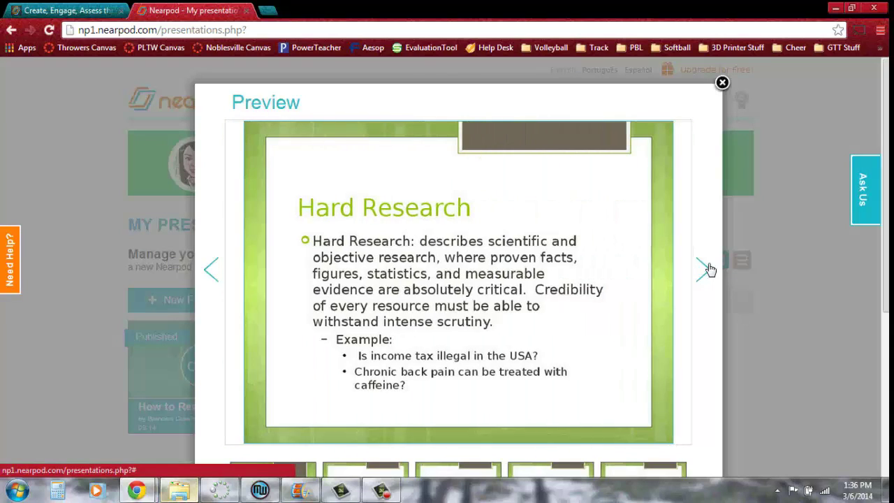
{"action": "left_click", "coordinate": [707, 269]}
{"action": "left_click", "coordinate": [708, 269]}
{"action": "left_click", "coordinate": [708, 269]}
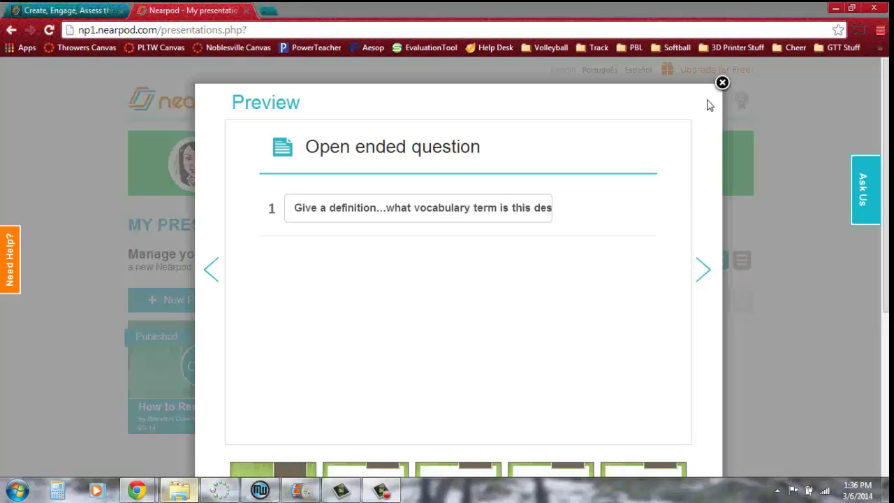
Close the current preview and open the How to Research lesson preview in My Library.
{"action": "left_click", "coordinate": [723, 83]}
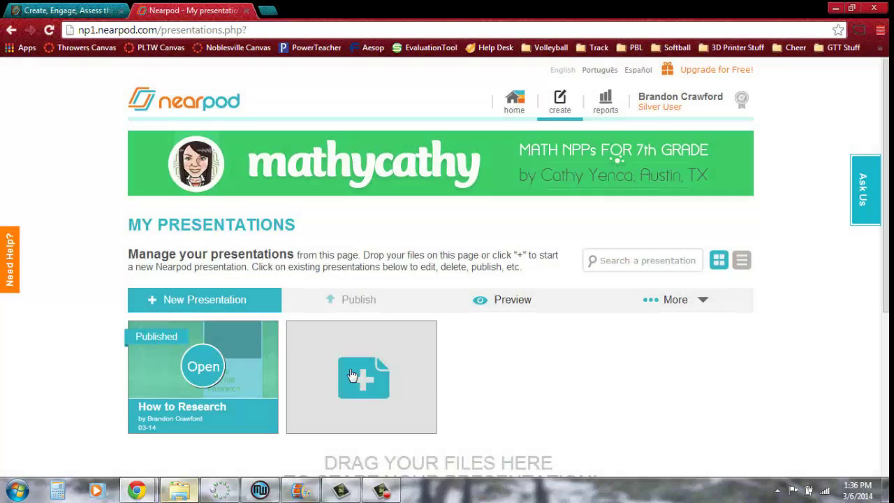
{"action": "scroll", "coordinate": [96, 326], "scroll_direction": "down", "scroll_amount": 1}
{"action": "scroll", "coordinate": [94, 324], "scroll_direction": "up", "scroll_amount": 1}
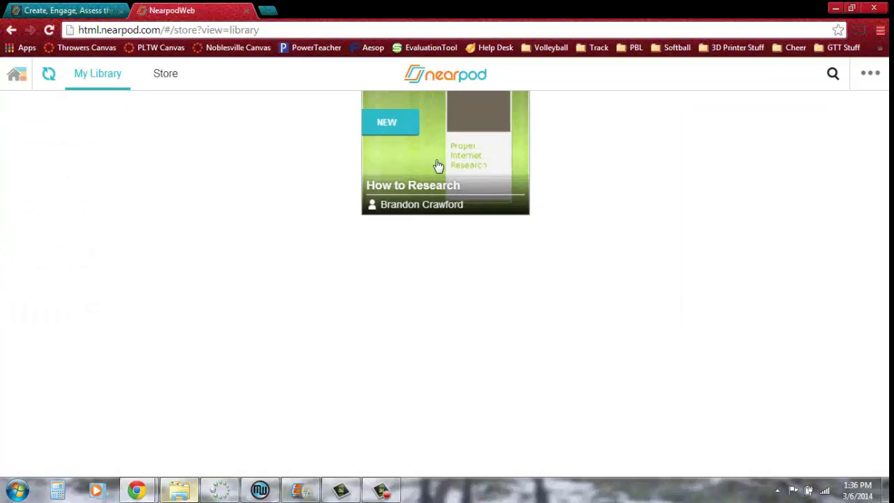
{"action": "left_click", "coordinate": [434, 156]}
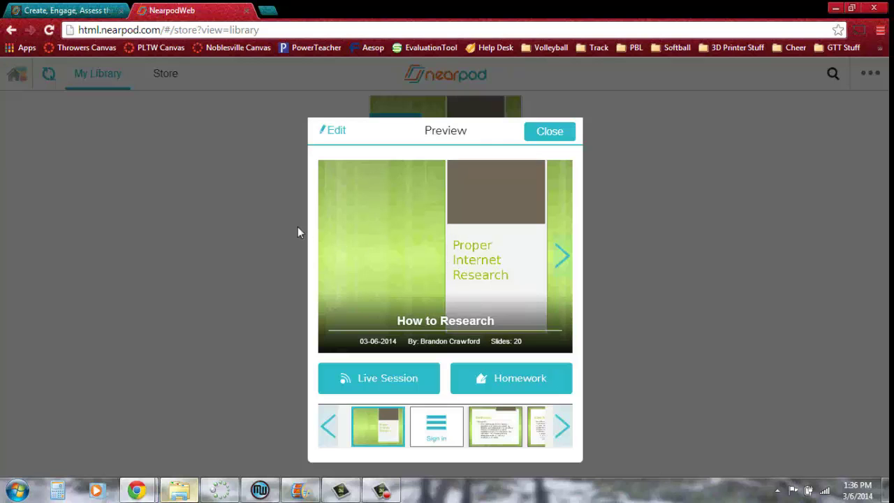
Launch How to Research as a Live Session and dismiss the join PIN dialog.
{"action": "left_click", "coordinate": [382, 381]}
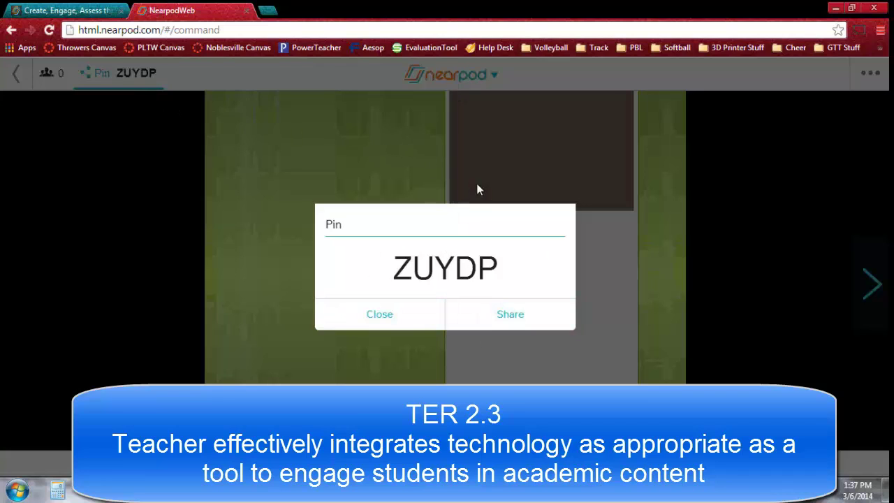
{"action": "left_click", "coordinate": [387, 315]}
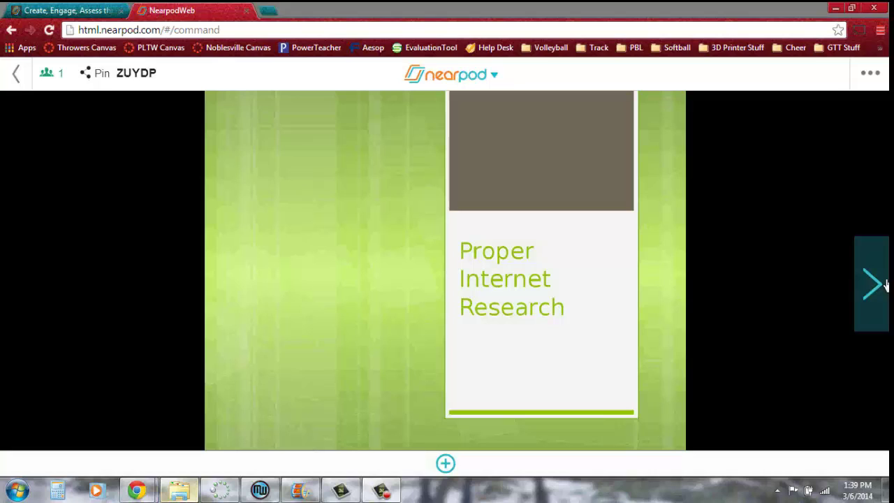
Show the Student List from the participant count to see who joined.
{"action": "left_click", "coordinate": [884, 283]}
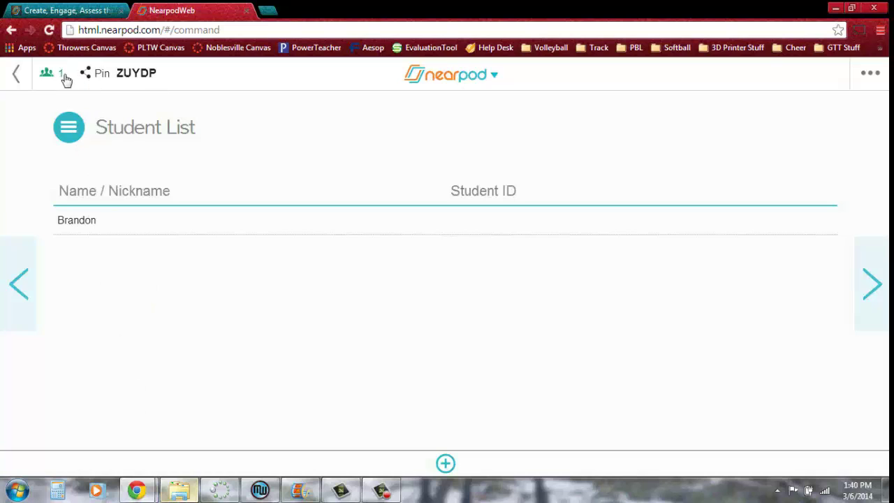
Advance through Definition, Hard Research, Soft Research and Hard and Soft Research to the open-ended results.
{"action": "left_click", "coordinate": [863, 293]}
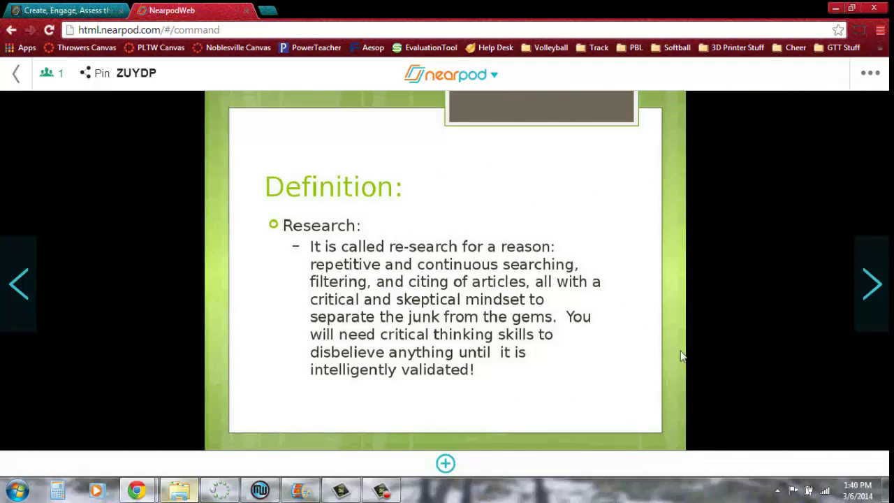
{"action": "left_click", "coordinate": [873, 285]}
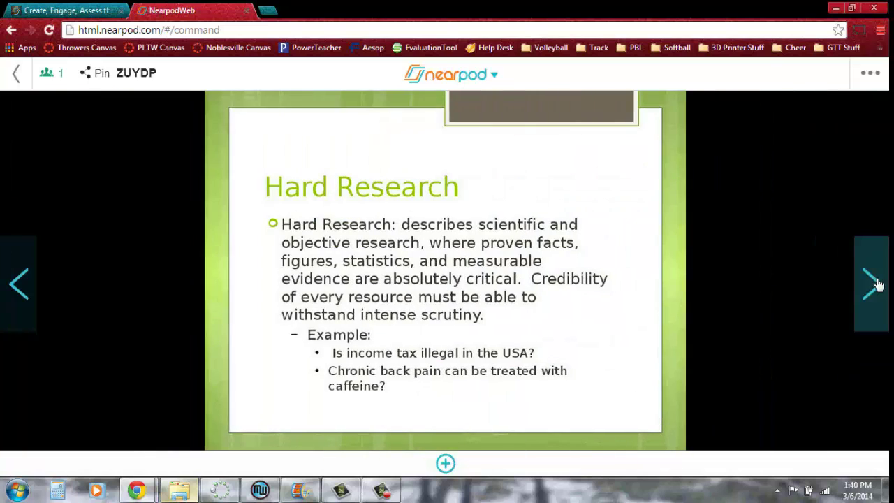
{"action": "left_click", "coordinate": [877, 285]}
{"action": "left_click", "coordinate": [876, 285]}
{"action": "left_click", "coordinate": [877, 285]}
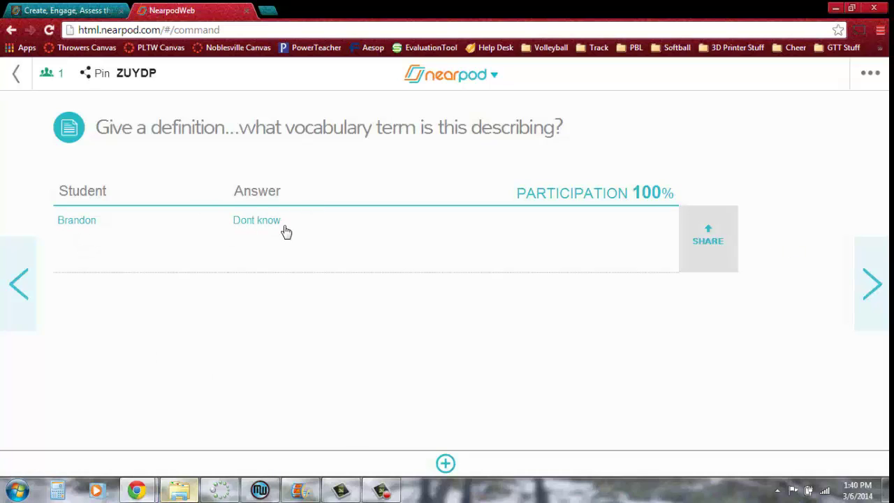
Share then unshare the student's answer, and move on to 'Who should you use?'.
{"action": "left_click", "coordinate": [715, 245]}
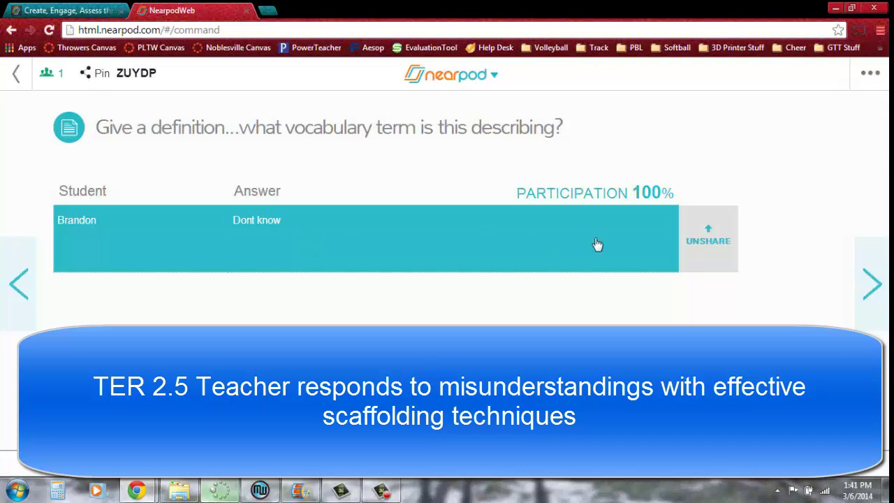
{"action": "left_click", "coordinate": [699, 254]}
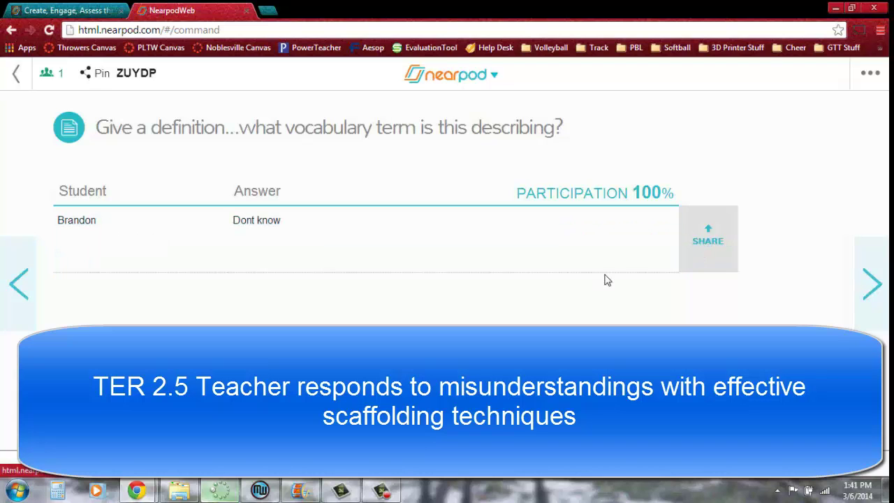
{"action": "left_click", "coordinate": [870, 285]}
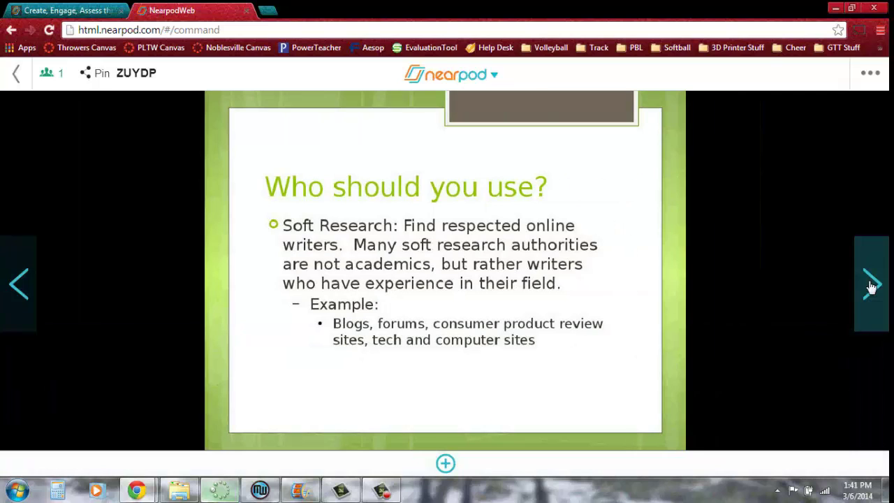
Reach the Create a graph activity, enlarge and close the student's drawing, then continue.
{"action": "left_click", "coordinate": [871, 285]}
{"action": "left_click", "coordinate": [869, 287]}
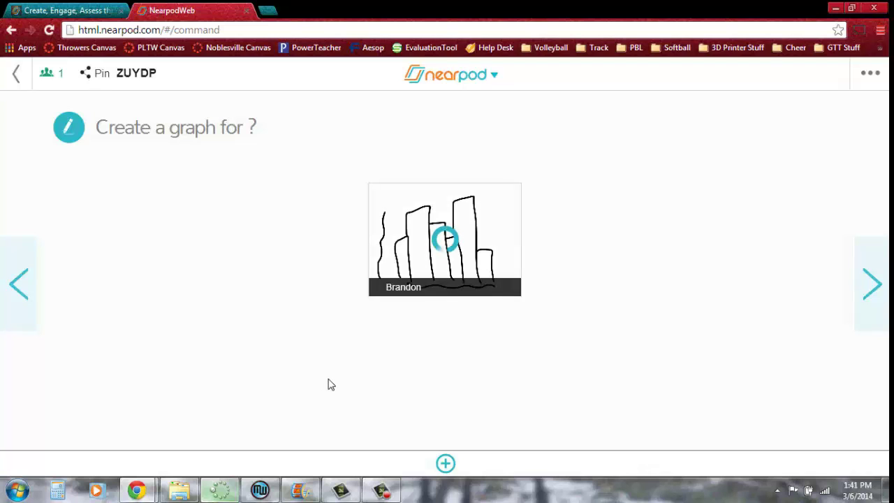
{"action": "left_click", "coordinate": [453, 259]}
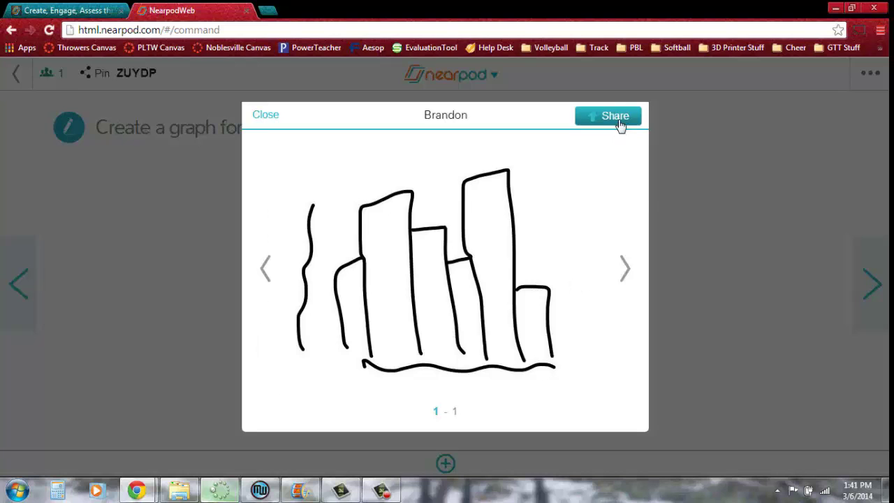
{"action": "left_click", "coordinate": [266, 115]}
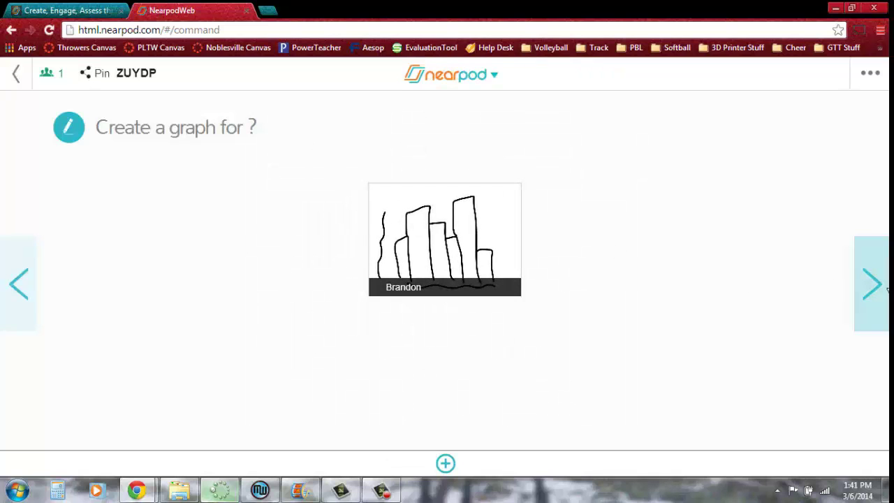
{"action": "left_click", "coordinate": [888, 290]}
{"action": "left_click", "coordinate": [888, 290]}
Share the 'Do you agree' poll results, then advance past the 1 + 1 quiz results to Citations.
{"action": "left_click", "coordinate": [888, 290]}
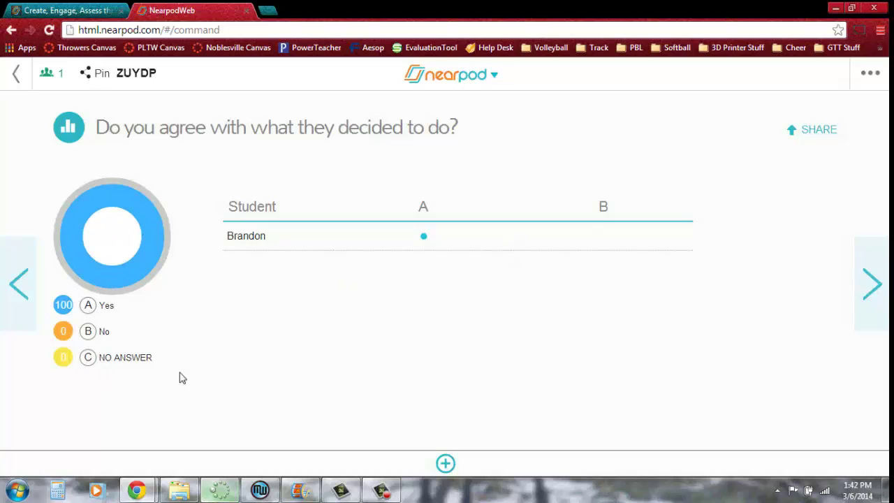
{"action": "left_click", "coordinate": [816, 130]}
{"action": "left_click", "coordinate": [870, 288]}
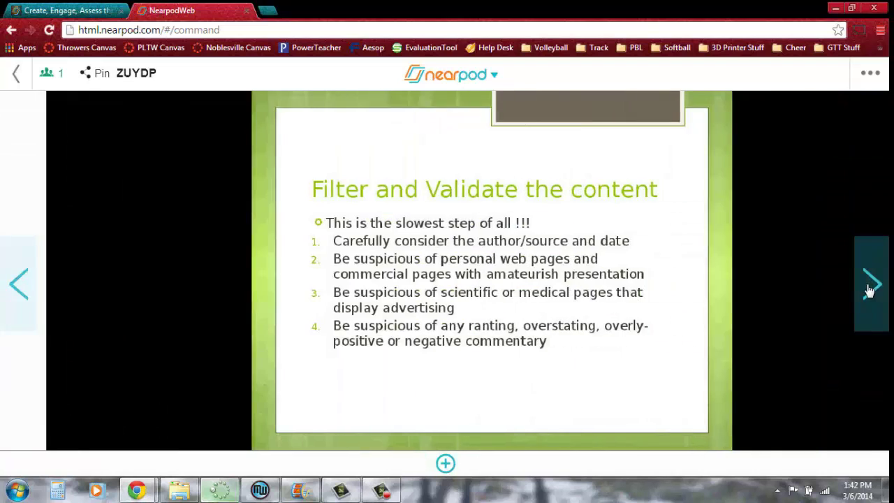
{"action": "left_click", "coordinate": [870, 288]}
{"action": "left_click", "coordinate": [870, 288]}
{"action": "left_click", "coordinate": [870, 288]}
{"action": "left_click", "coordinate": [870, 287]}
{"action": "left_click", "coordinate": [870, 288]}
{"action": "left_click", "coordinate": [870, 288]}
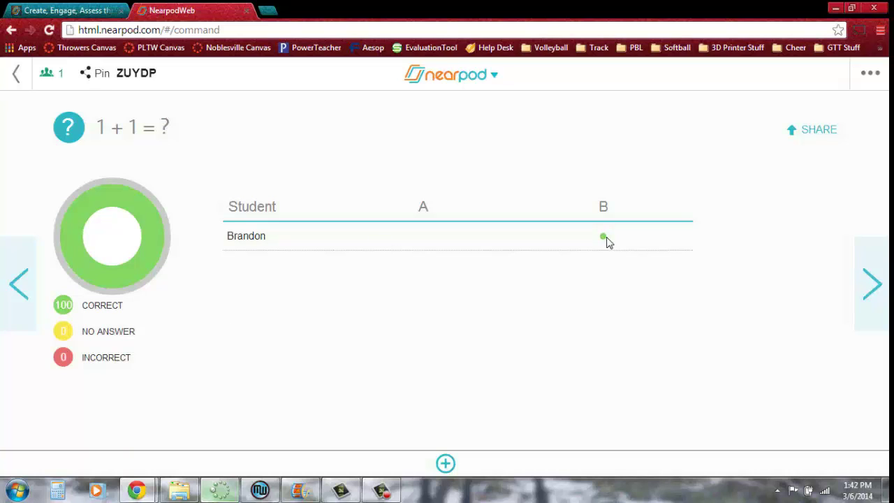
{"action": "left_click", "coordinate": [872, 284]}
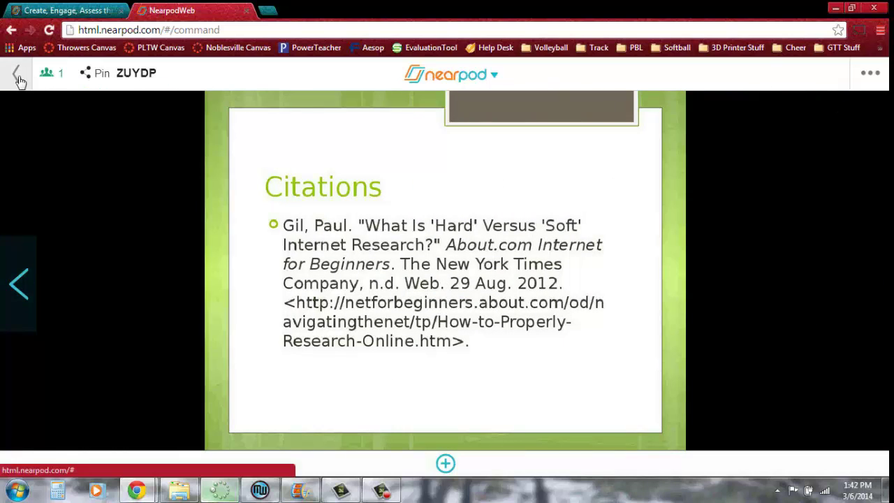
Leave the live presentation, then reopen How to Research and resume its active session.
{"action": "left_click", "coordinate": [18, 77]}
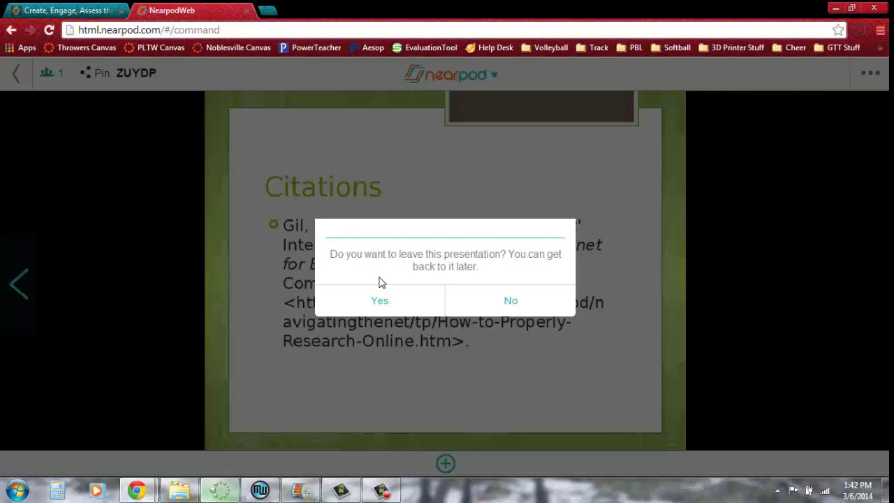
{"action": "left_click", "coordinate": [379, 300]}
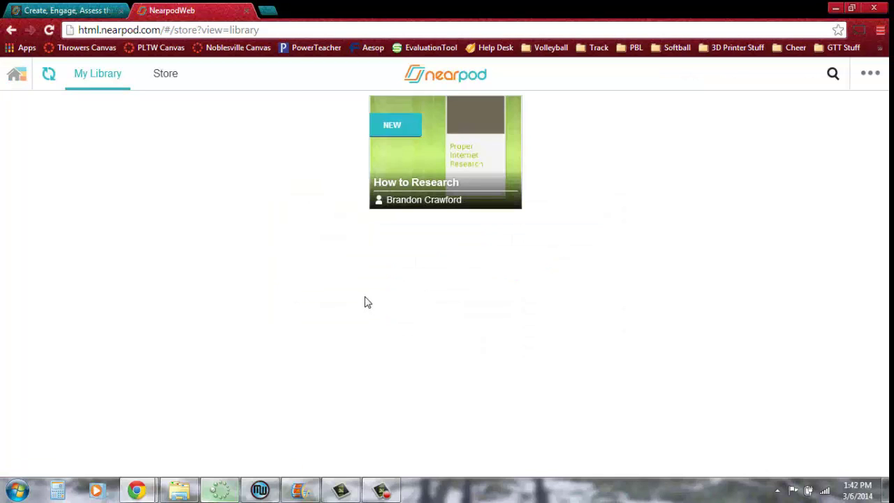
{"action": "left_click", "coordinate": [460, 174]}
{"action": "left_click", "coordinate": [396, 375]}
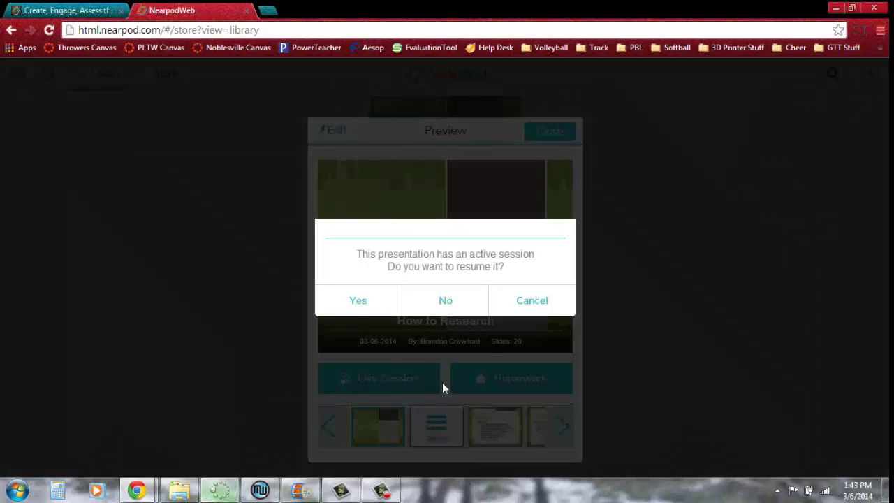
{"action": "left_click", "coordinate": [364, 309]}
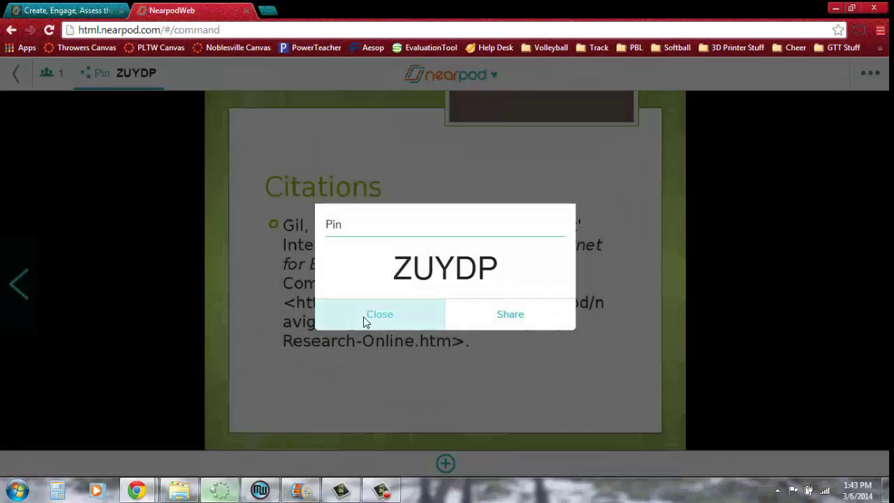
{"action": "left_click", "coordinate": [363, 316]}
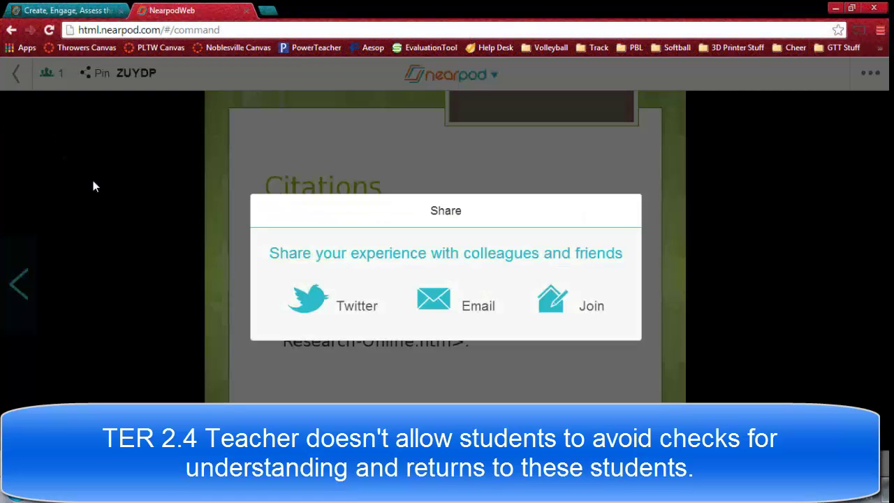
{"action": "left_click", "coordinate": [149, 211]}
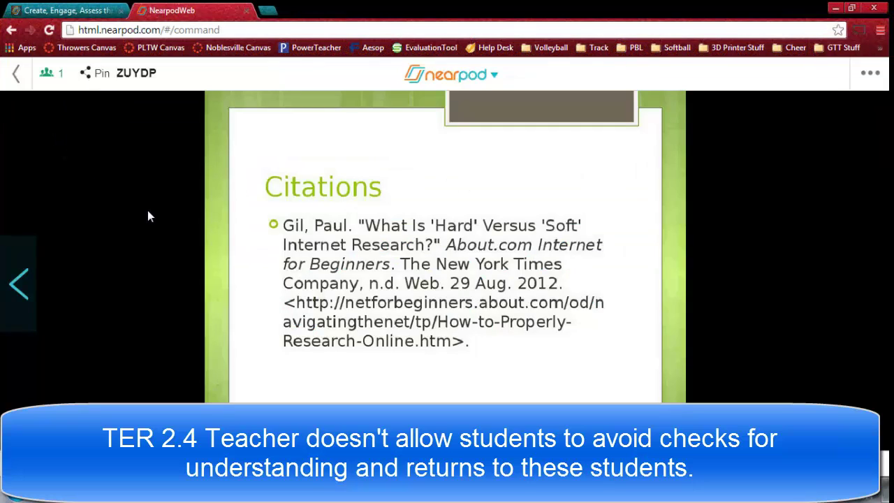
Check the Student List twice, then leave the live presentation.
{"action": "left_click", "coordinate": [46, 73]}
{"action": "left_click", "coordinate": [611, 137]}
{"action": "left_click", "coordinate": [57, 81]}
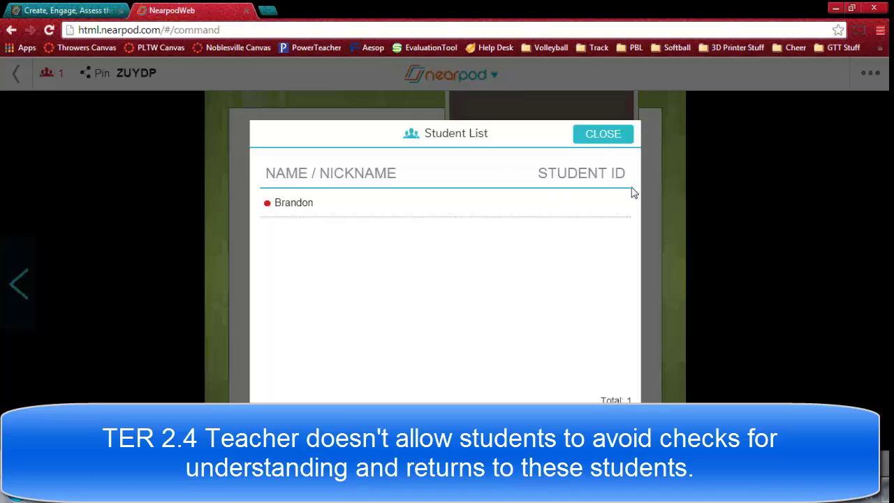
{"action": "left_click", "coordinate": [601, 136]}
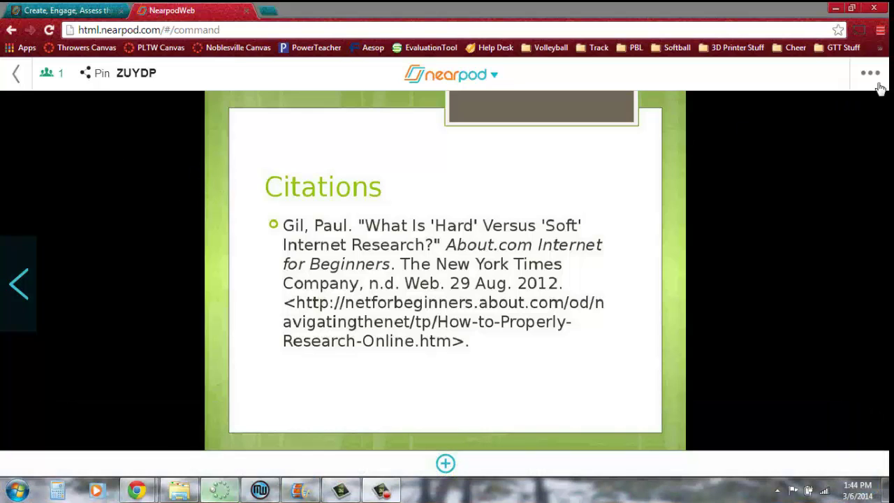
{"action": "left_click", "coordinate": [14, 73]}
Confirm leaving and open the How to Research March 6 session report in Reports.
{"action": "left_click", "coordinate": [384, 304]}
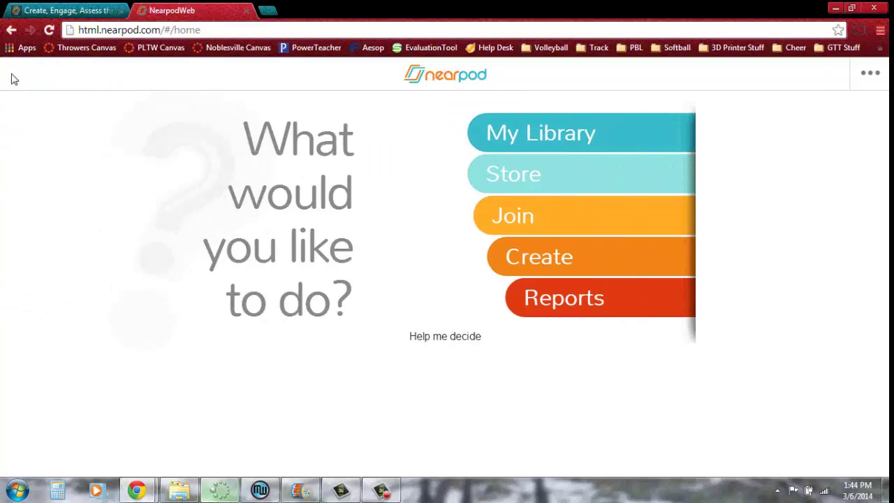
{"action": "left_click", "coordinate": [530, 304]}
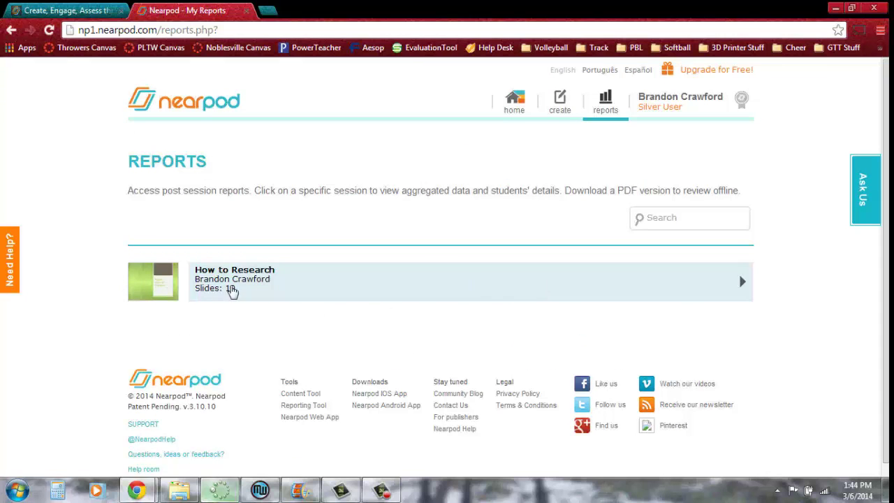
{"action": "left_click", "coordinate": [231, 289]}
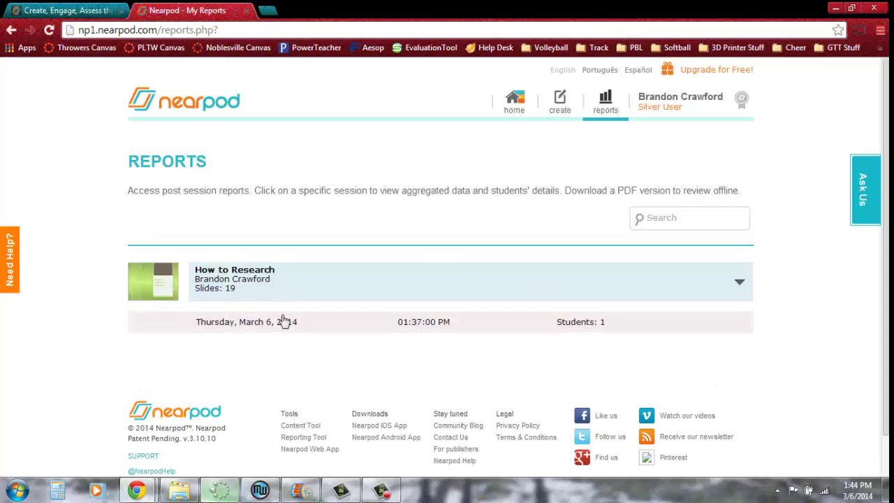
{"action": "left_click", "coordinate": [228, 327]}
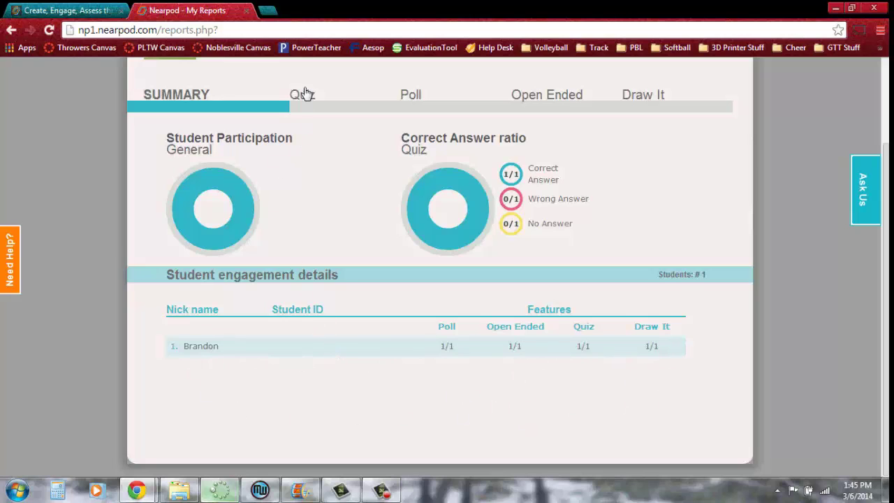
Review the 1 + 1 = ? quiz, poll and open-ended responses, then the Draw It results.
{"action": "left_click", "coordinate": [305, 102]}
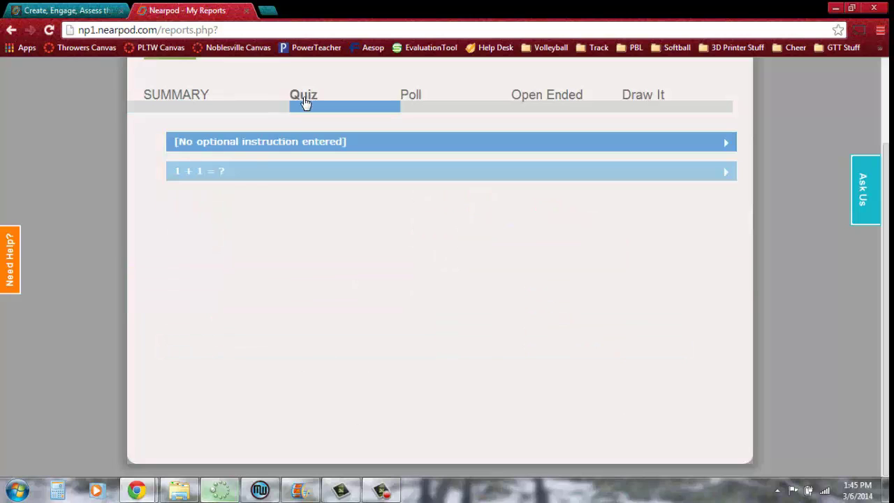
{"action": "left_click", "coordinate": [253, 178]}
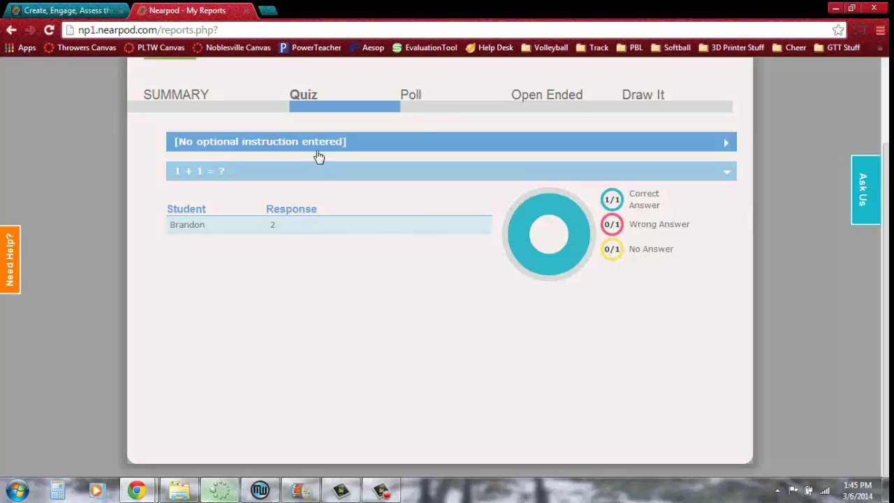
{"action": "left_click", "coordinate": [432, 112]}
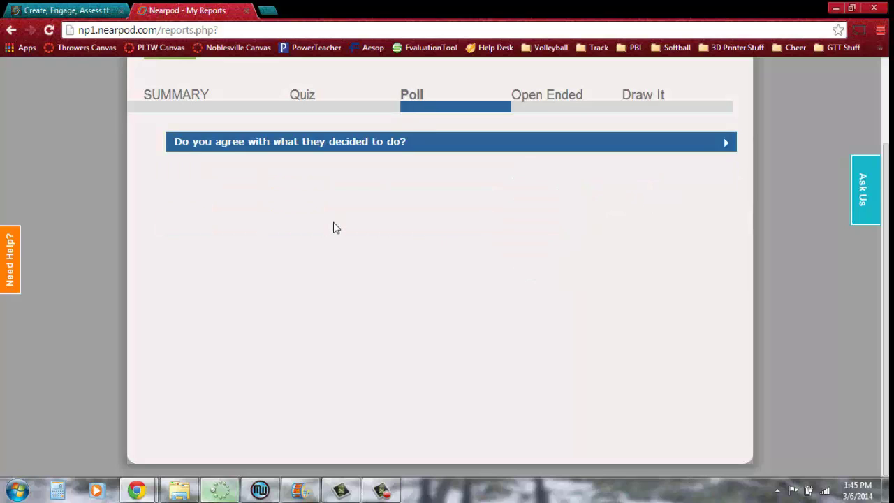
{"action": "left_click", "coordinate": [371, 144]}
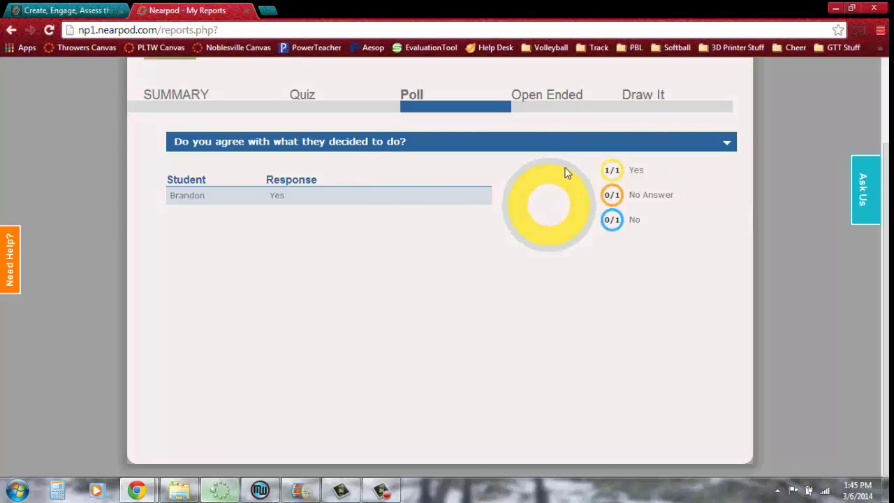
{"action": "left_click", "coordinate": [550, 106]}
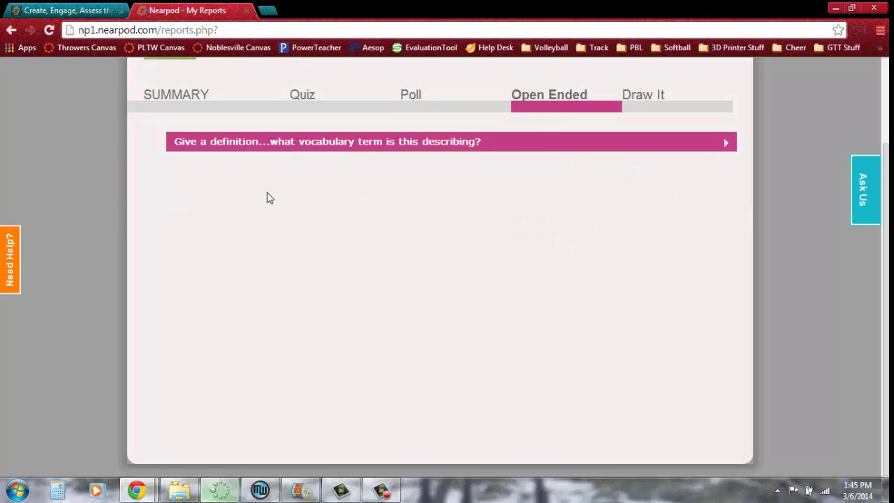
{"action": "left_click", "coordinate": [303, 147]}
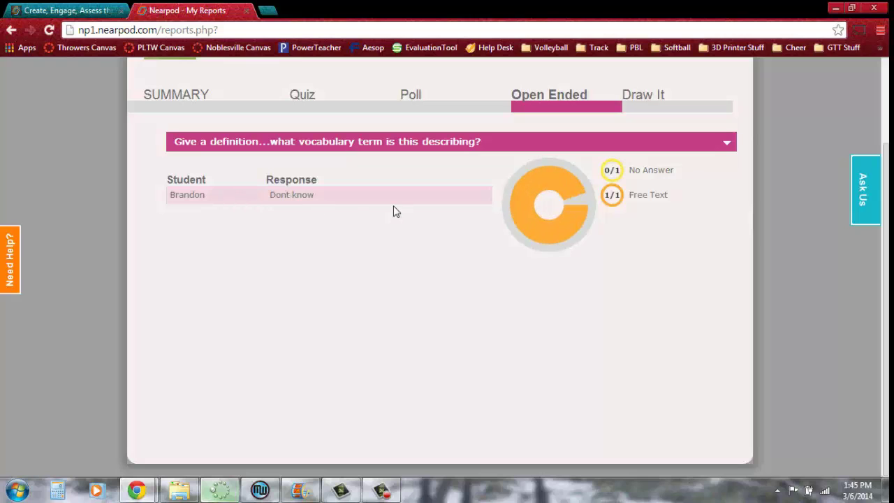
{"action": "left_click", "coordinate": [642, 113]}
View the student's enlarged graph drawing, then close it.
{"action": "left_click", "coordinate": [272, 148]}
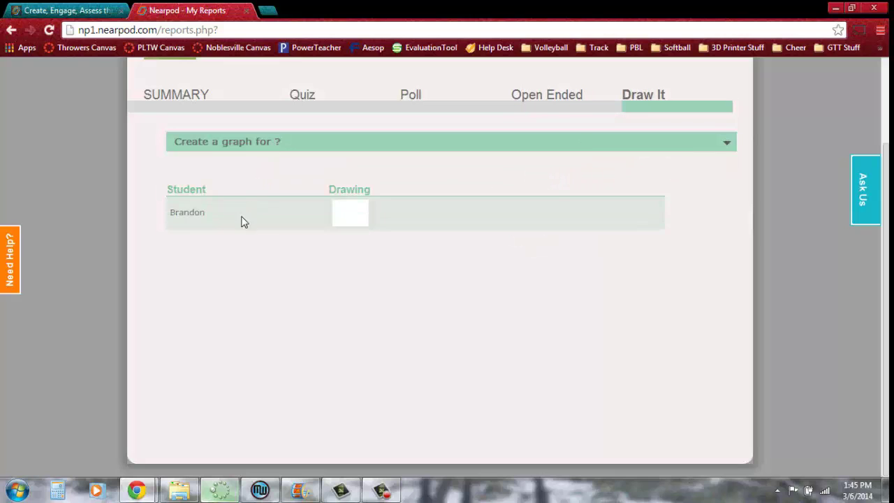
{"action": "left_click", "coordinate": [355, 220]}
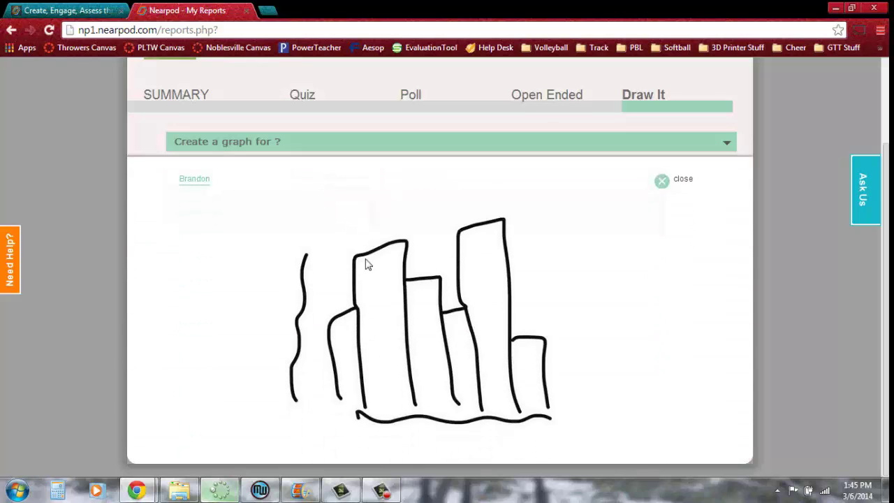
{"action": "left_click", "coordinate": [684, 163]}
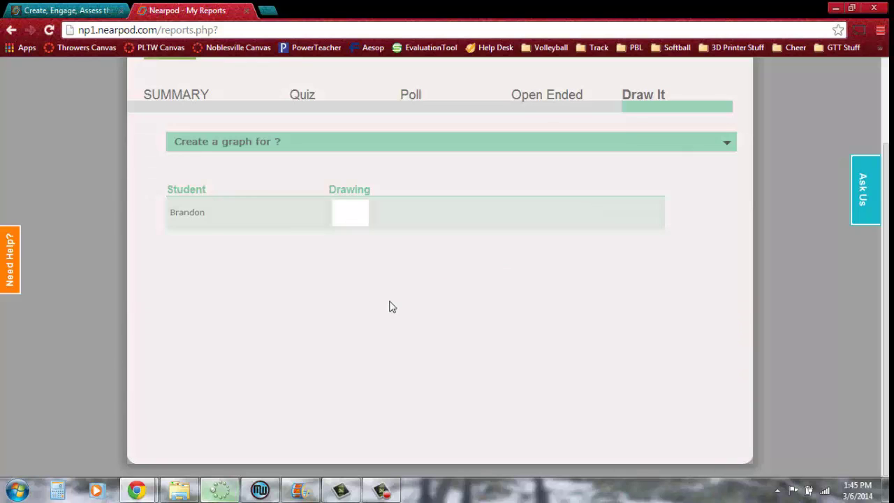
Download the session report as How_to_Research.pdf to Downloads and open it.
{"action": "scroll", "coordinate": [489, 299], "scroll_direction": "up", "scroll_amount": 2}
{"action": "left_click", "coordinate": [520, 105]}
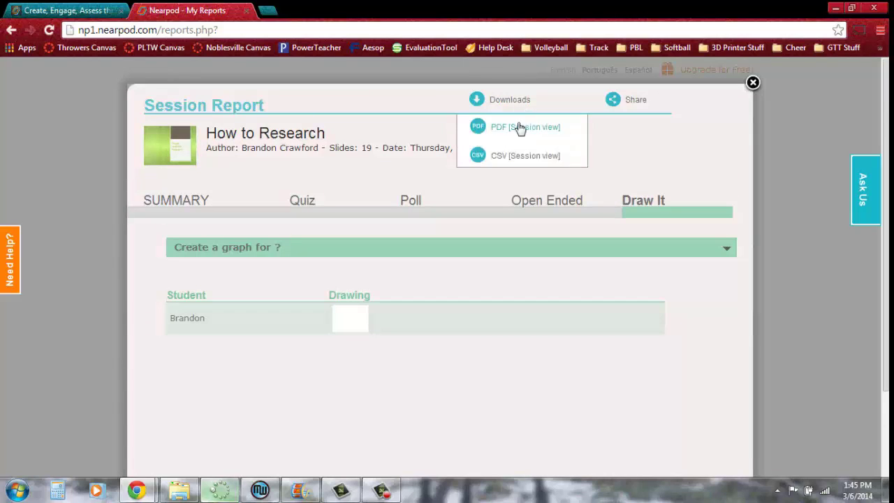
{"action": "left_click", "coordinate": [512, 127]}
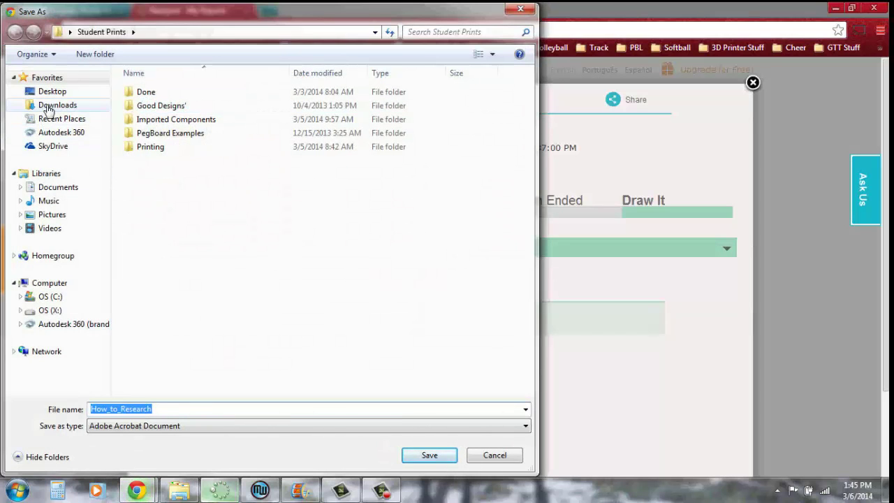
{"action": "left_click", "coordinate": [47, 105]}
{"action": "left_click", "coordinate": [430, 455]}
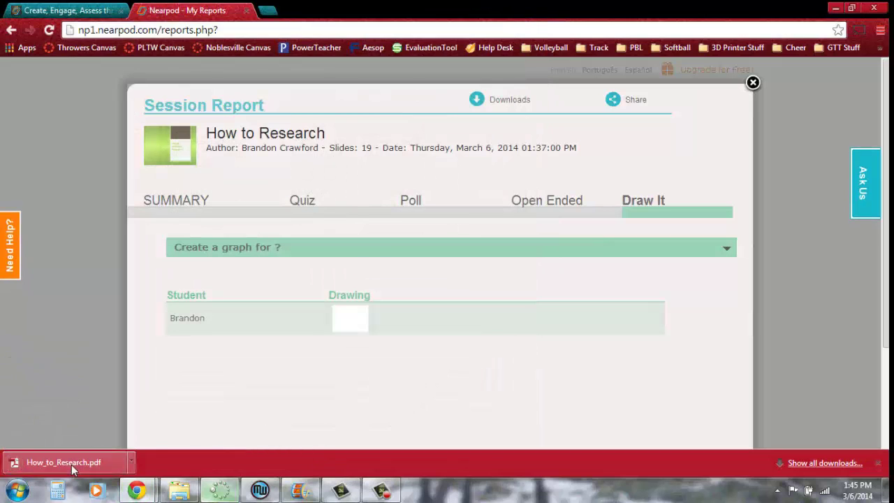
{"action": "left_click", "coordinate": [70, 463]}
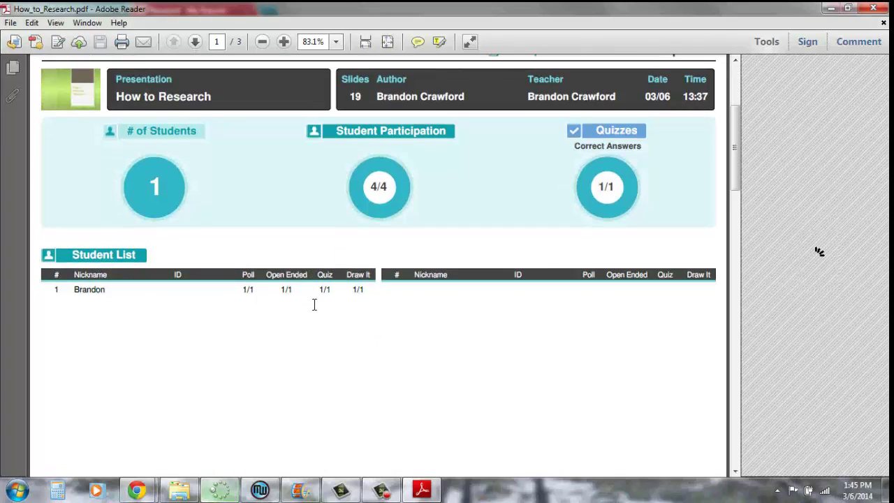
Scroll through pages 1–3 of How_to_Research.pdf, back to the top, and close Adobe Reader.
{"action": "left_click_drag", "start_coordinate": [733, 170], "coordinate": [738, 408]}
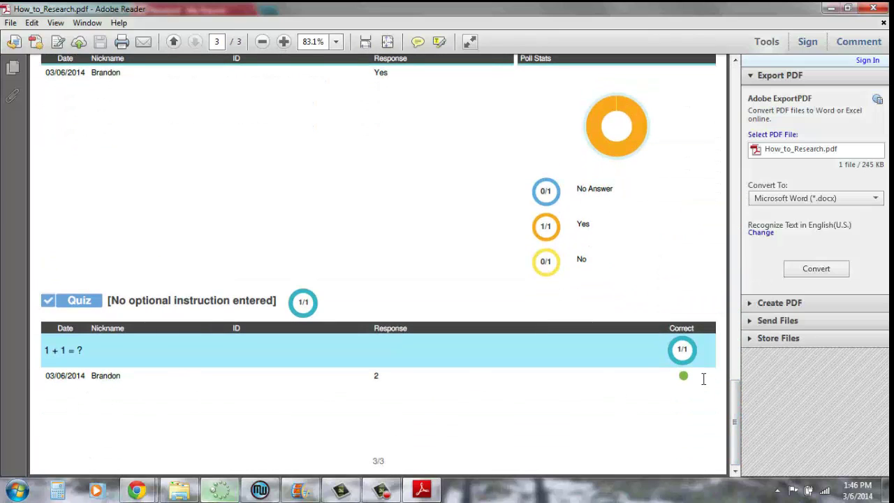
{"action": "left_click_drag", "start_coordinate": [735, 392], "coordinate": [744, 66]}
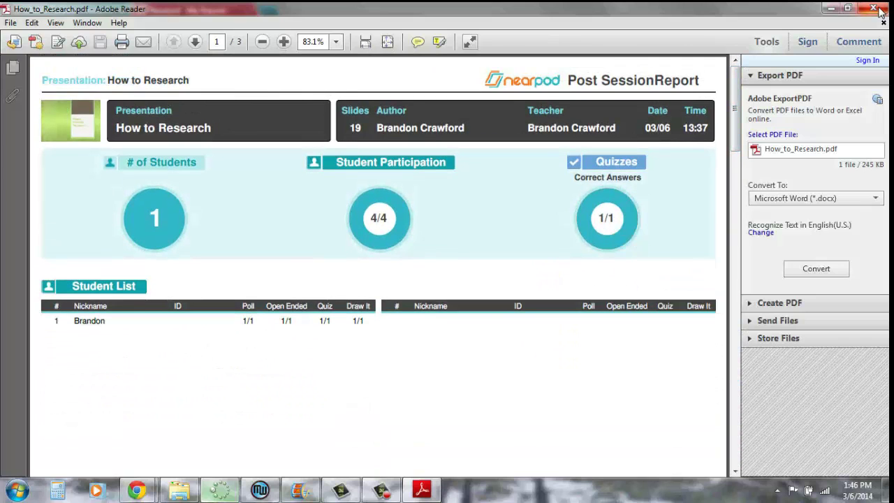
{"action": "left_click", "coordinate": [881, 10]}
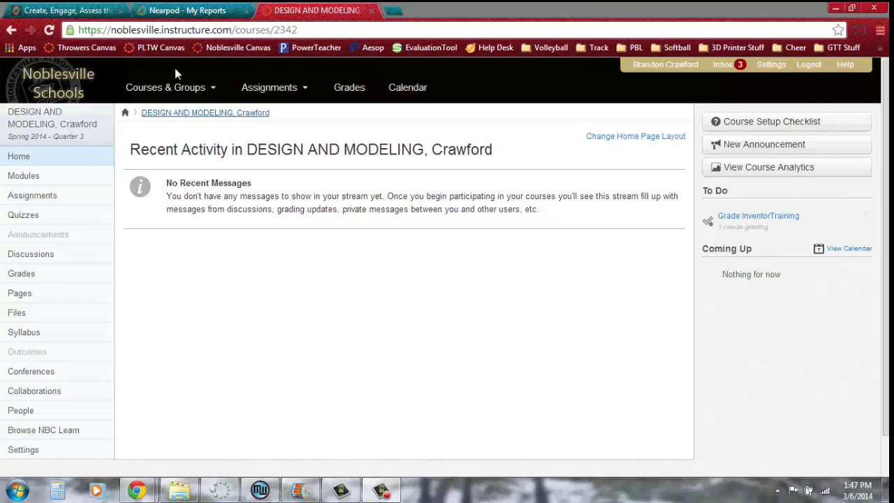
{"action": "mouse_move", "coordinate": [171, 89]}
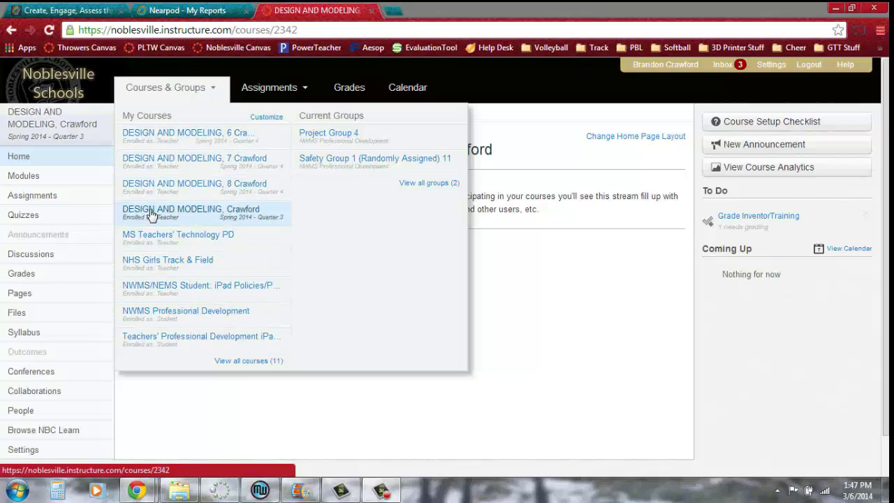
{"action": "left_click", "coordinate": [219, 212]}
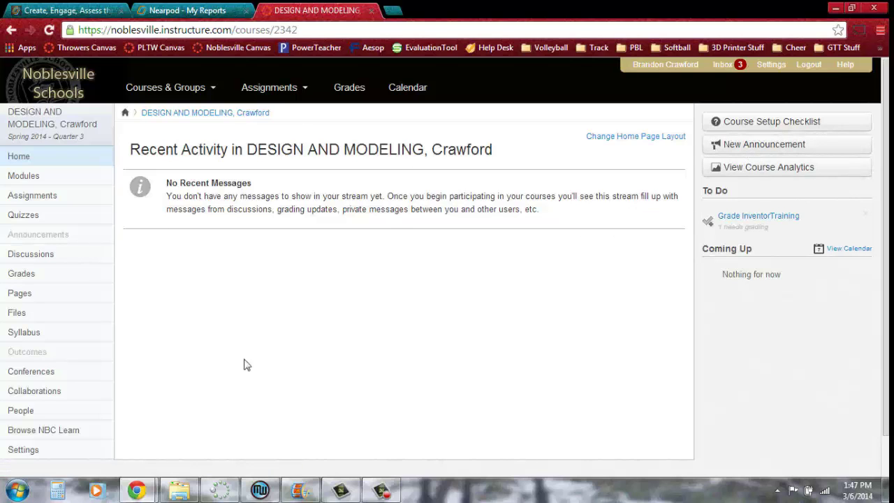
Post a new announcement titled 'Nearpod' with body nearpod.com/login.
{"action": "left_click", "coordinate": [753, 146]}
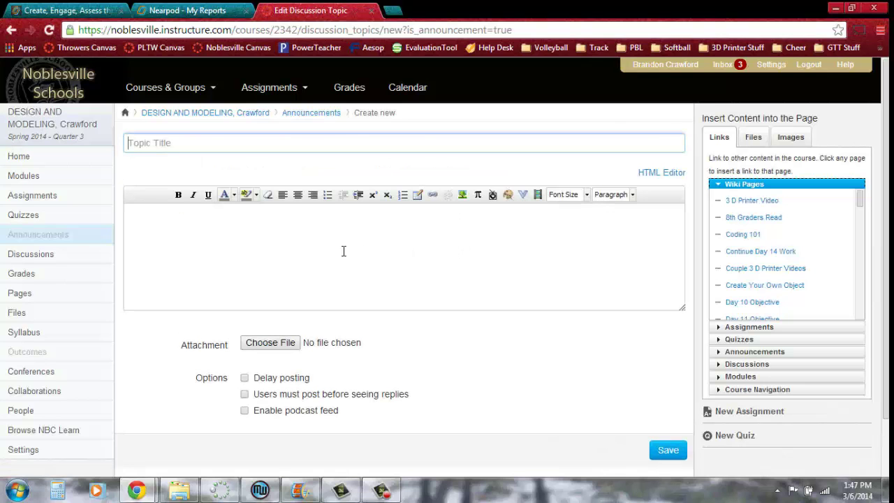
{"action": "left_click", "coordinate": [186, 149]}
{"action": "type", "text": "Nearpod"}
{"action": "left_click", "coordinate": [242, 266]}
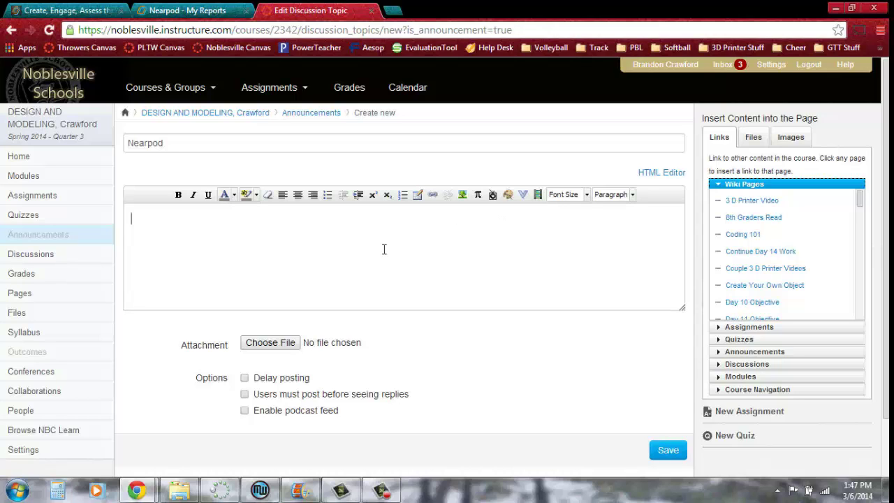
{"action": "type", "text": "nearpod.com/login"}
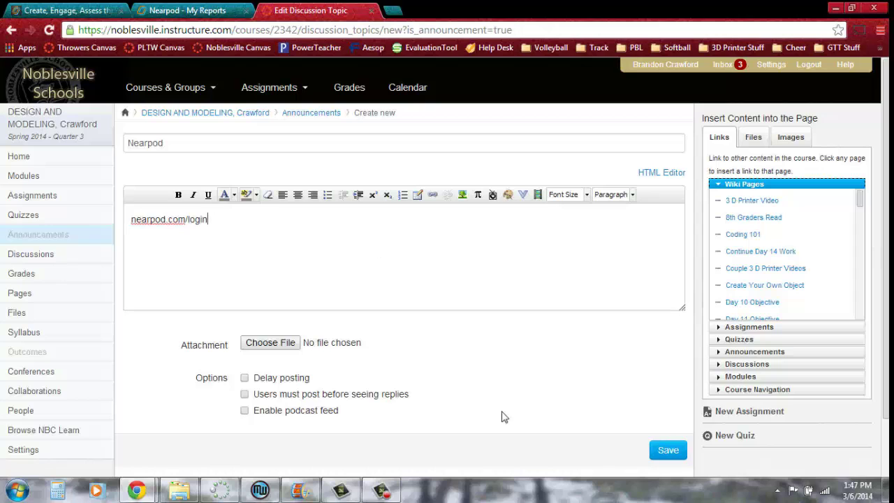
{"action": "left_click", "coordinate": [667, 450]}
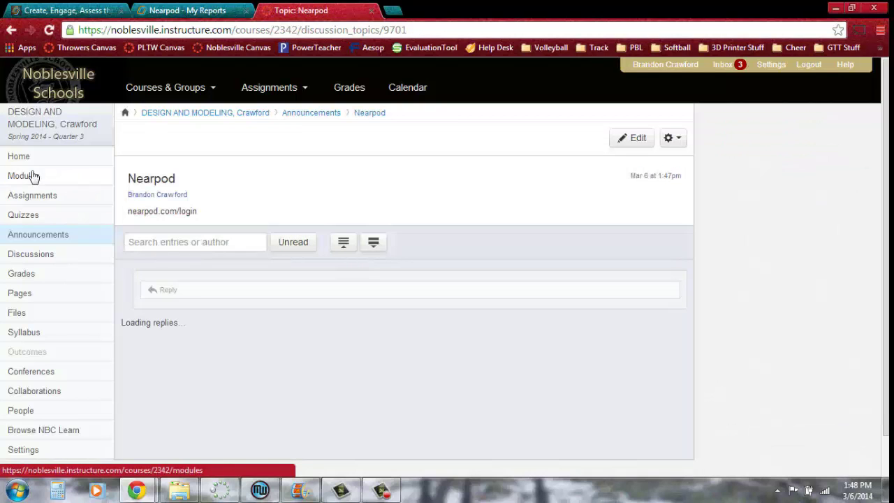
Reopen the Nearpod announcement for editing and select the nearpod.com/login text.
{"action": "left_click", "coordinate": [33, 175]}
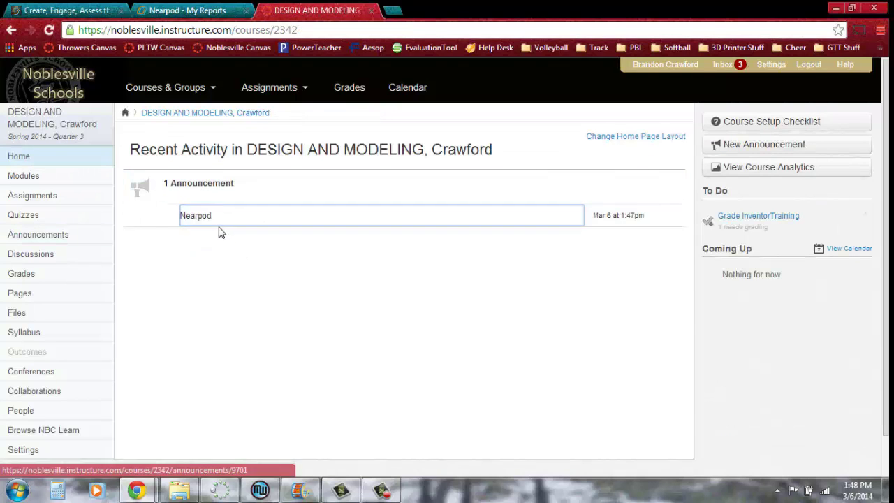
{"action": "left_click", "coordinate": [203, 224]}
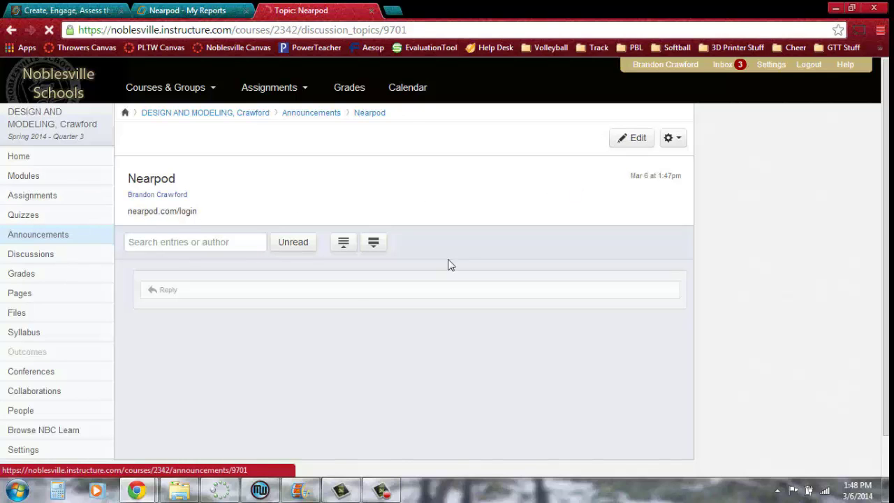
{"action": "left_click_drag", "start_coordinate": [227, 242], "coordinate": [64, 221]}
Link the selected text to nearpod.com/login and save the announcement.
{"action": "left_click", "coordinate": [432, 194]}
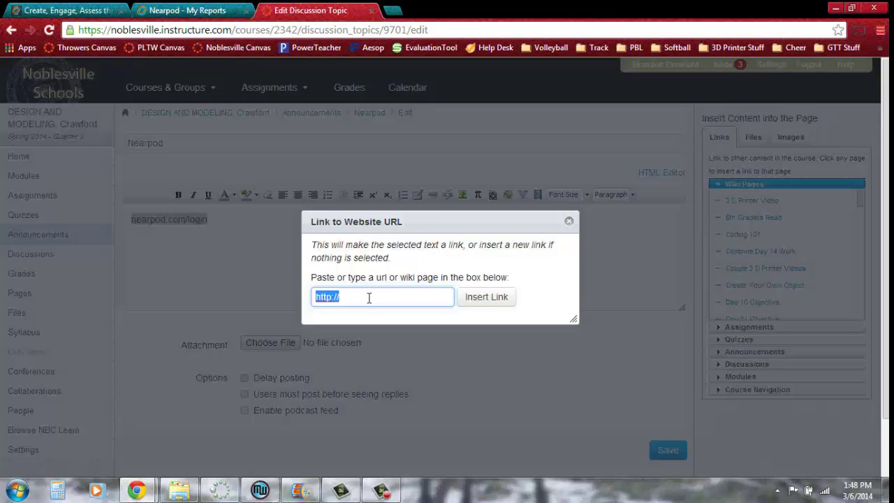
{"action": "type", "text": "nearpod "}
{"action": "type", "text": "com/login"}
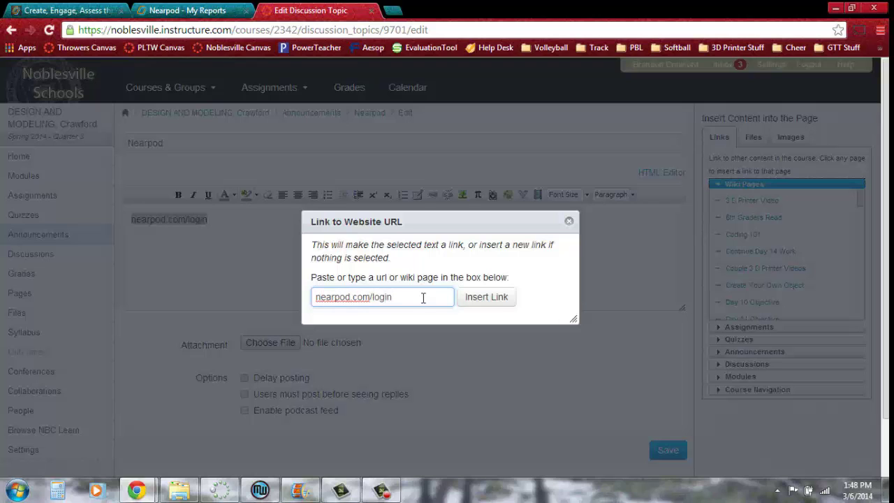
{"action": "left_click", "coordinate": [488, 300]}
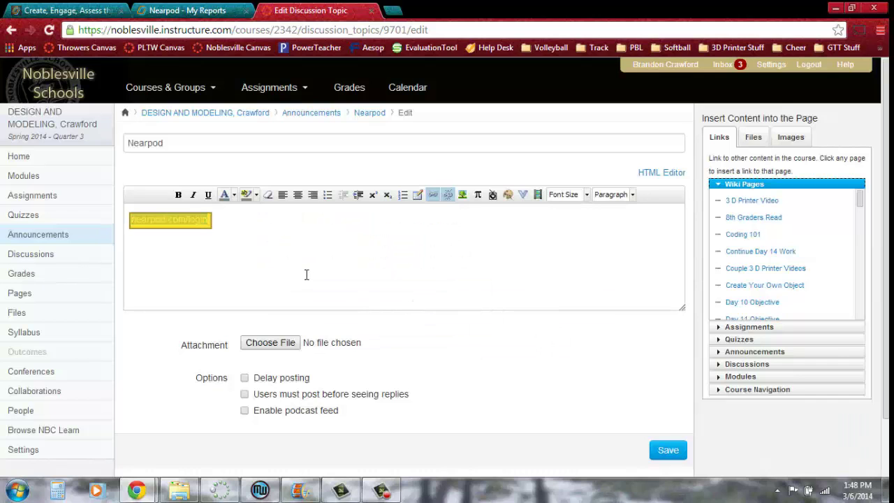
{"action": "left_click", "coordinate": [665, 451]}
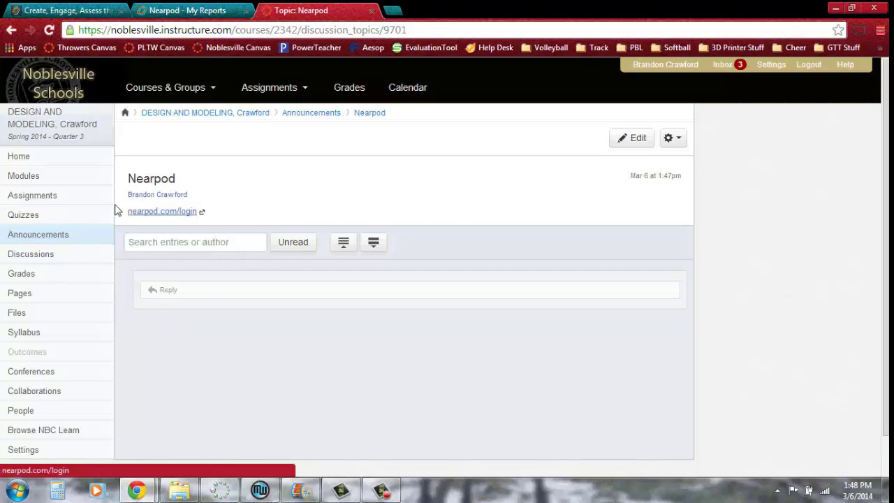
Return to the course home page and dismiss the Nearpod announcement from recent activity.
{"action": "left_click", "coordinate": [28, 159]}
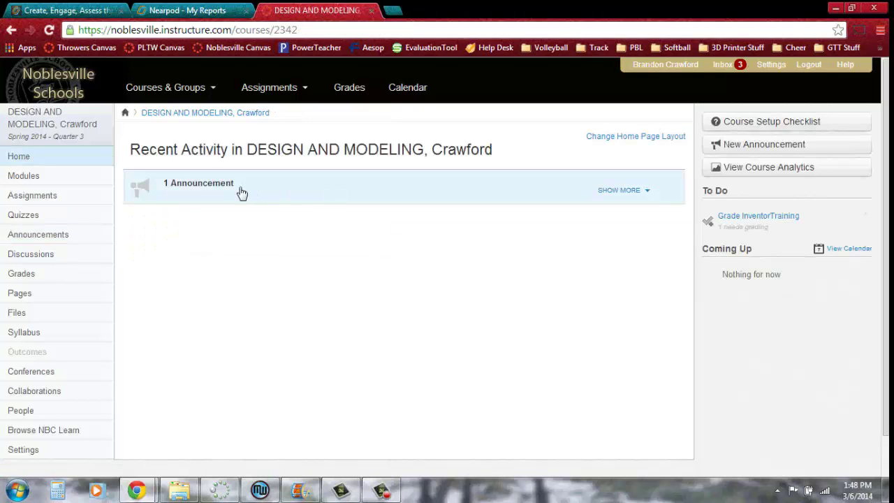
{"action": "left_click", "coordinate": [238, 191]}
{"action": "left_click", "coordinate": [672, 218]}
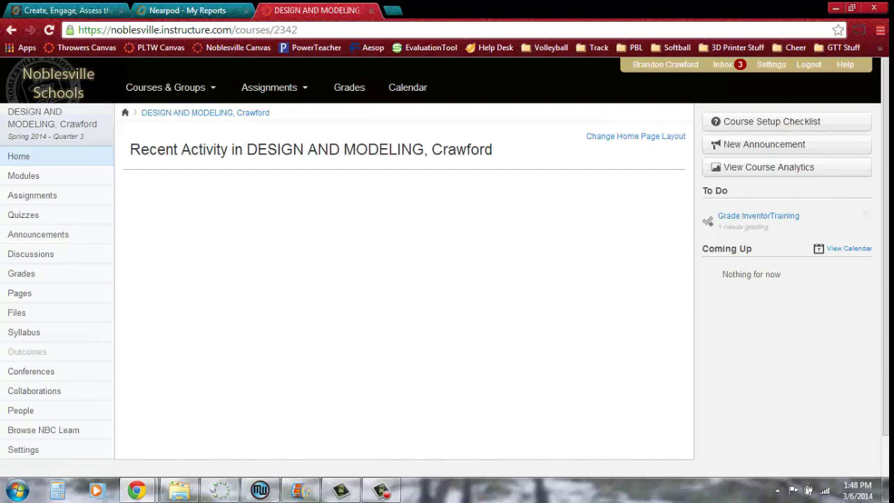
Open Modules and expand Designing for Production Part 2 to reveal its Day 35–37 items.
{"action": "left_click", "coordinate": [70, 178]}
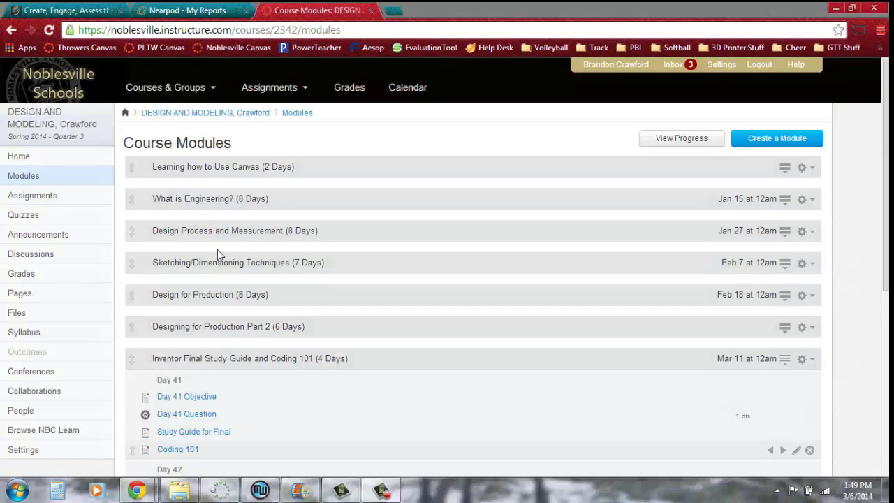
{"action": "left_click", "coordinate": [794, 174]}
{"action": "left_click", "coordinate": [789, 174]}
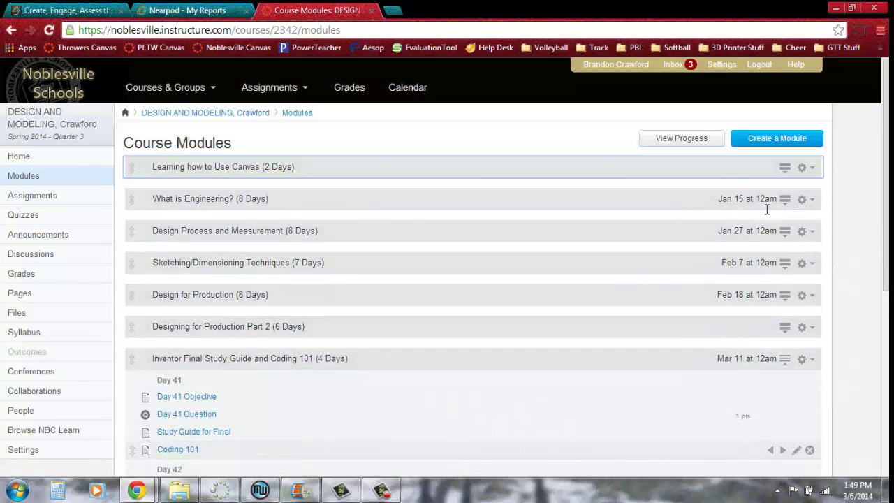
{"action": "scroll", "coordinate": [735, 218], "scroll_direction": "down", "scroll_amount": 1}
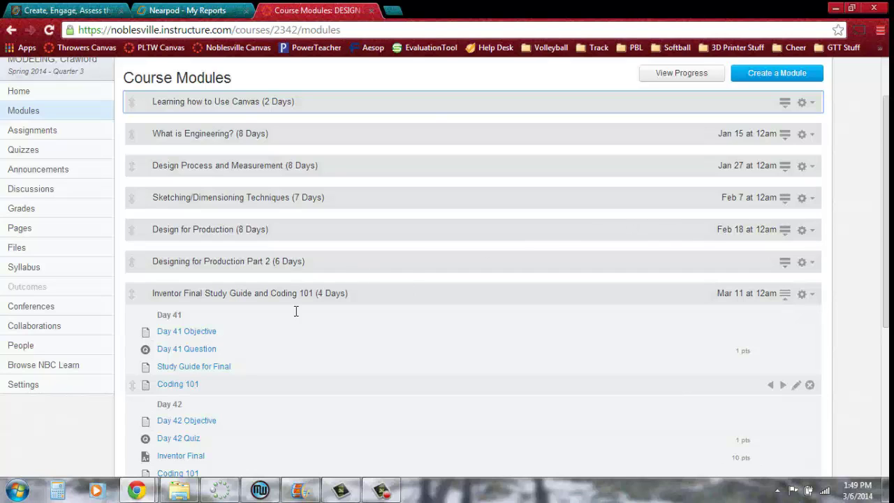
{"action": "scroll", "coordinate": [296, 311], "scroll_direction": "down", "scroll_amount": 1}
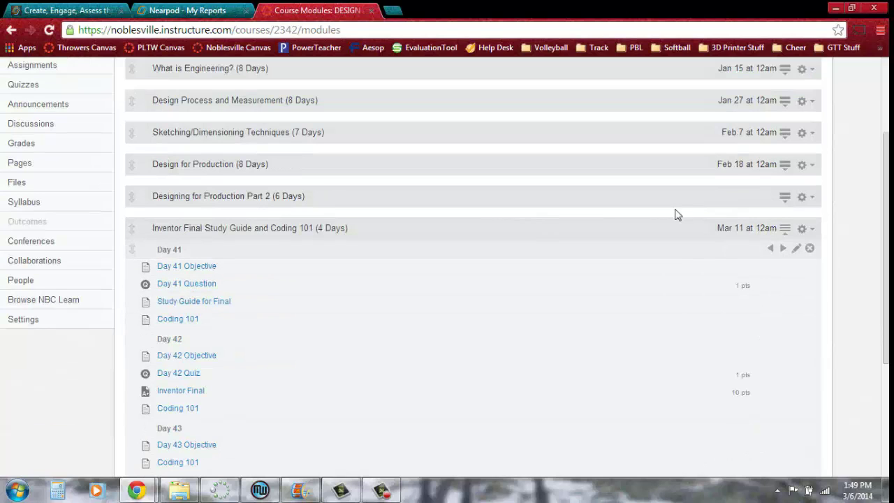
{"action": "left_click", "coordinate": [784, 196]}
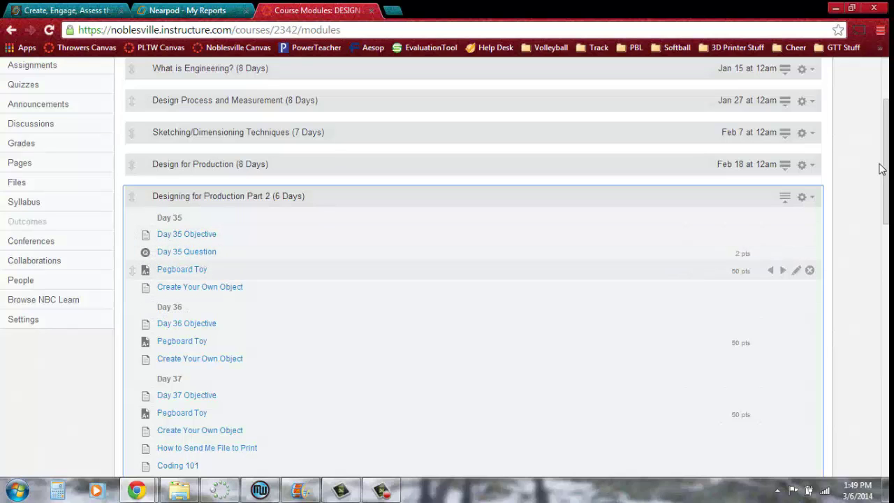
{"action": "left_click_drag", "start_coordinate": [880, 167], "coordinate": [880, 311]}
{"action": "scroll", "coordinate": [475, 321], "scroll_direction": "down", "scroll_amount": 4}
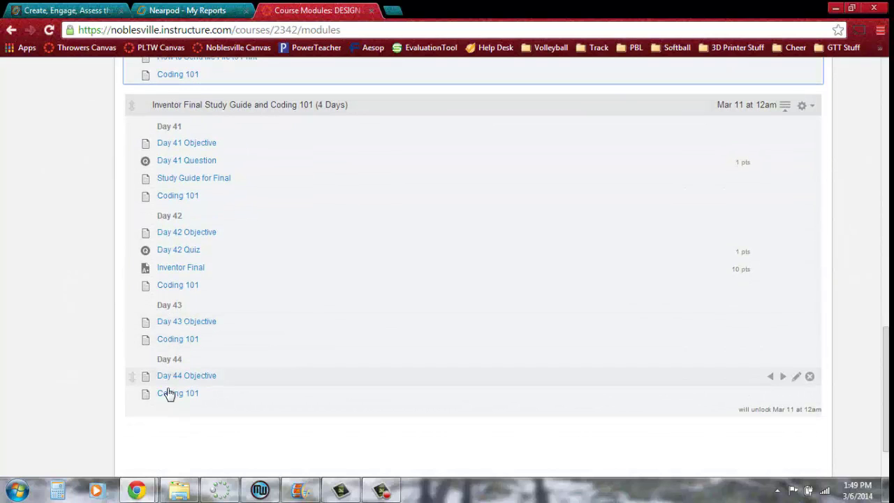
{"action": "left_click_drag", "start_coordinate": [886, 335], "coordinate": [886, 95]}
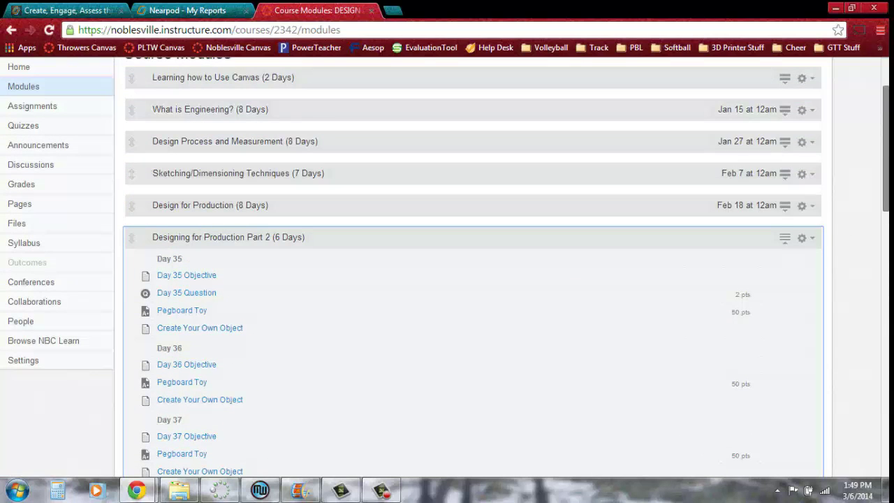
Open the Create Your Own Object page in edit mode.
{"action": "left_click", "coordinate": [185, 335]}
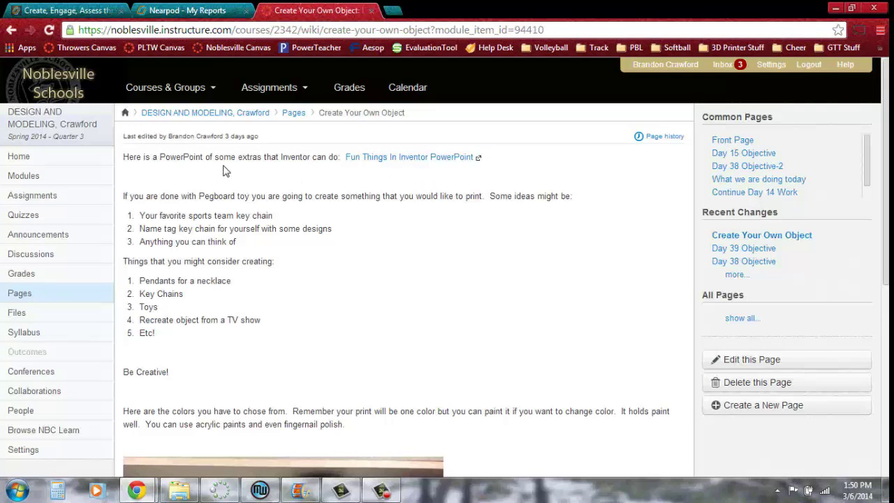
{"action": "scroll", "coordinate": [274, 398], "scroll_direction": "down", "scroll_amount": 5}
{"action": "scroll", "coordinate": [282, 384], "scroll_direction": "up", "scroll_amount": 5}
{"action": "left_click", "coordinate": [766, 357]}
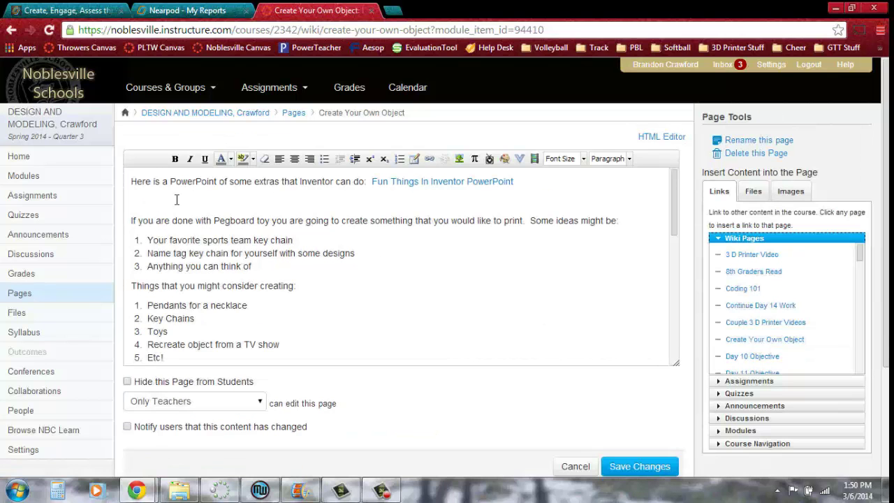
Add a line about starting in Nearpod and 'CLICK HERE to go to Nearpod' at the top.
{"action": "key", "text": "Return"}
{"action": "key", "text": "Return"}
{"action": "key", "text": "Return"}
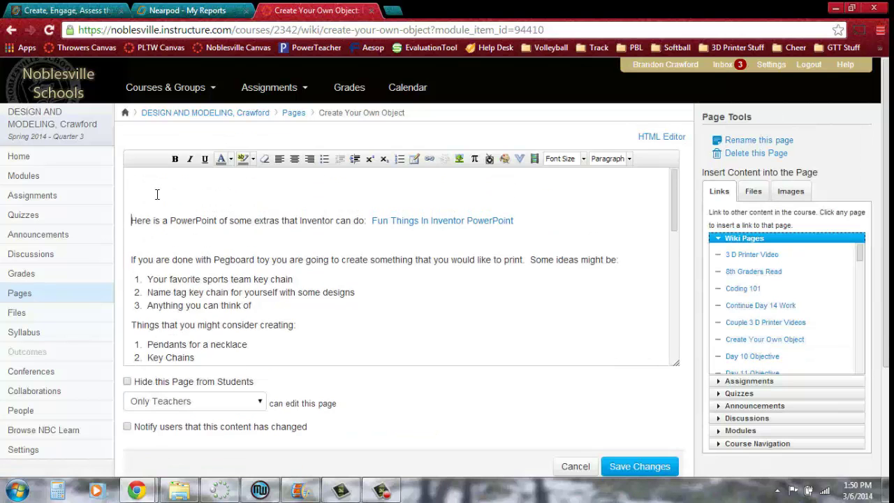
{"action": "triple_click", "coordinate": [157, 194]}
{"action": "left_click", "coordinate": [155, 183]}
{"action": "type", "text": "Today "}
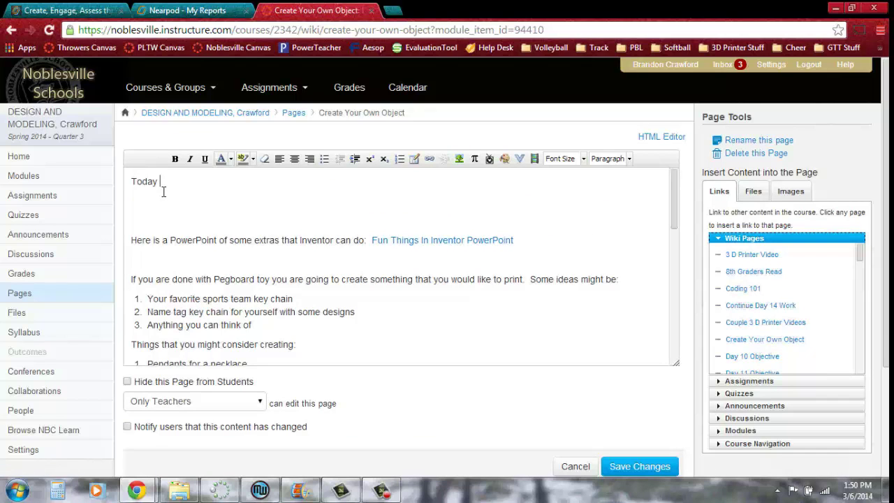
{"action": "type", "text": "I want to start in Nearpod"}
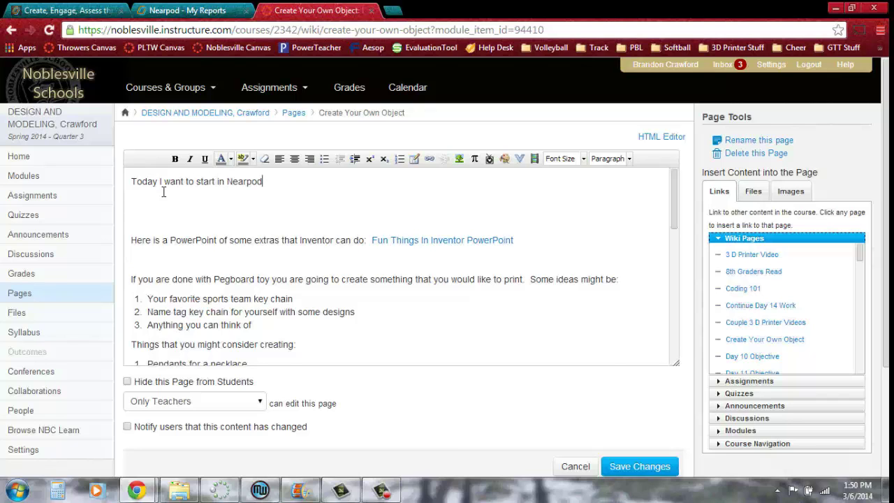
{"action": "key", "text": "Return"}
{"action": "key", "text": "Return"}
{"action": "type", "text": "CLICK HERE to go to Nearpod"}
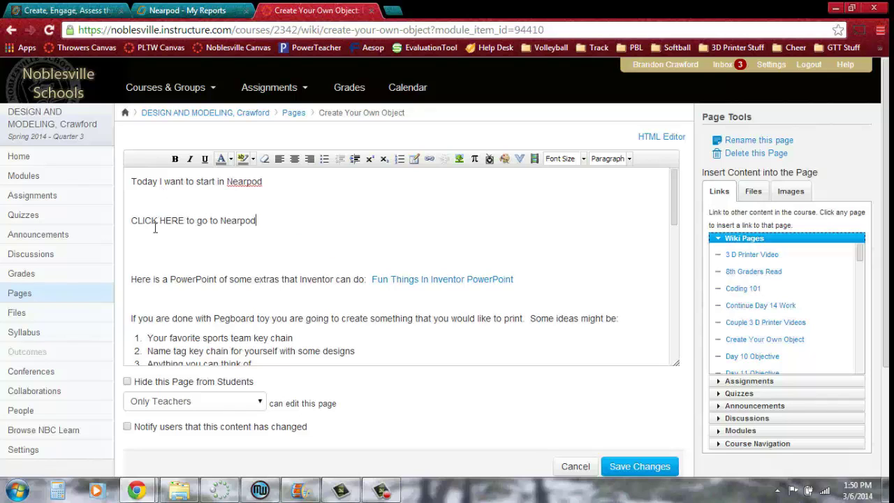
Link the words CLICK HERE to nearpod.com/login.
{"action": "left_click_drag", "start_coordinate": [131, 230], "coordinate": [178, 230]}
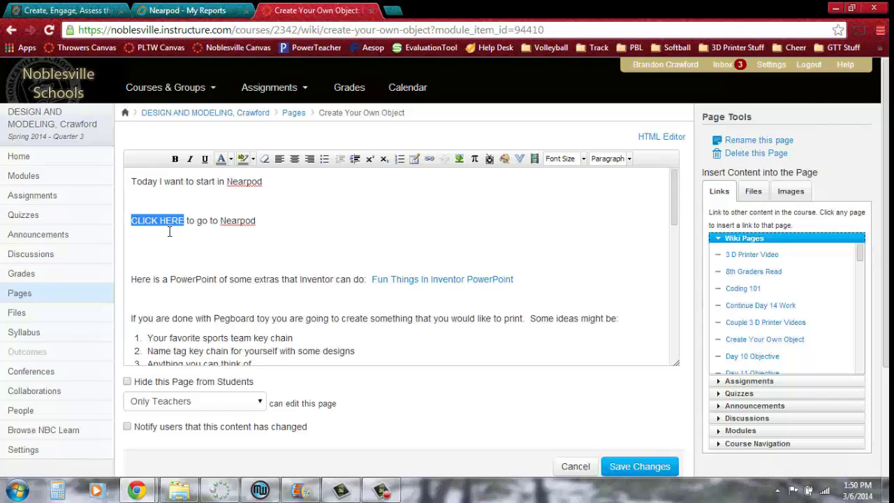
{"action": "left_click", "coordinate": [430, 158]}
{"action": "type", "text": "nearpod.com/login"}
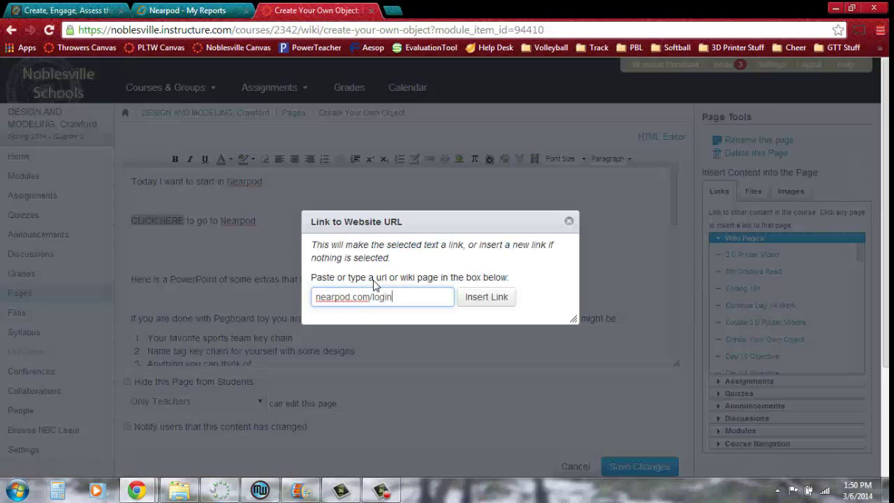
{"action": "left_click", "coordinate": [487, 298]}
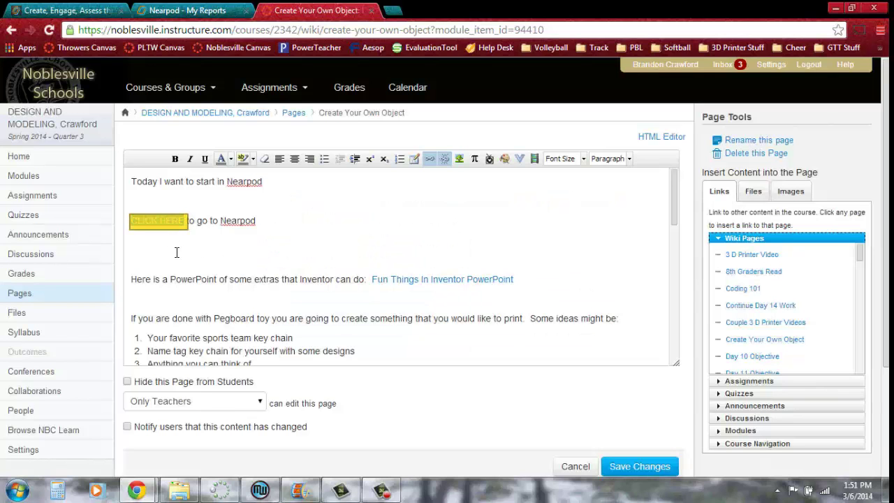
{"action": "left_click", "coordinate": [174, 246]}
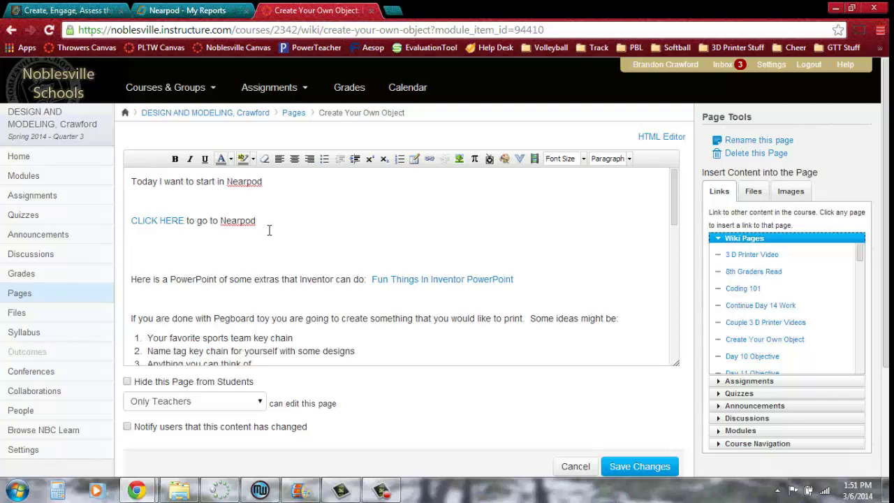
Close the How to Research session report and resume its live session from My Library.
{"action": "left_click", "coordinate": [188, 12]}
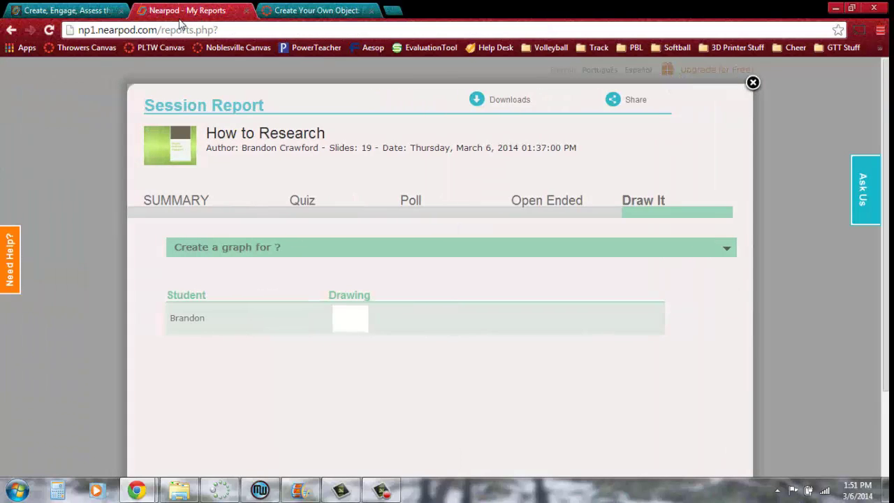
{"action": "left_click", "coordinate": [752, 84]}
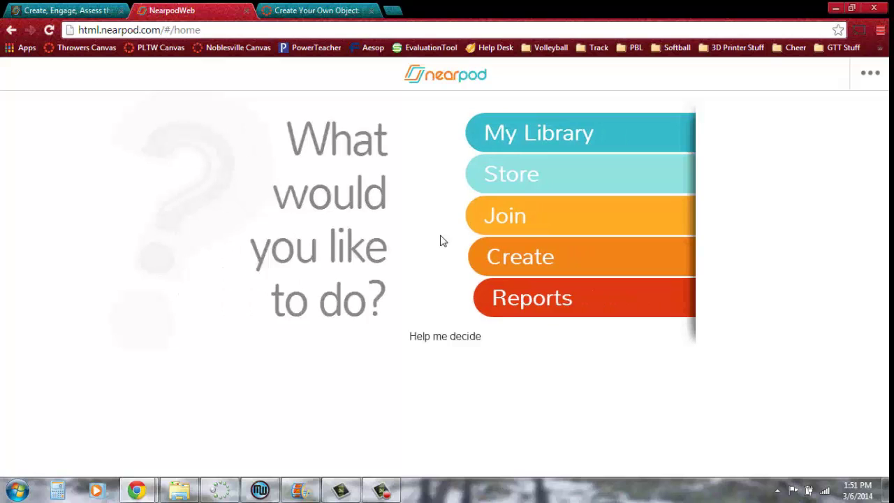
{"action": "left_click", "coordinate": [531, 133]}
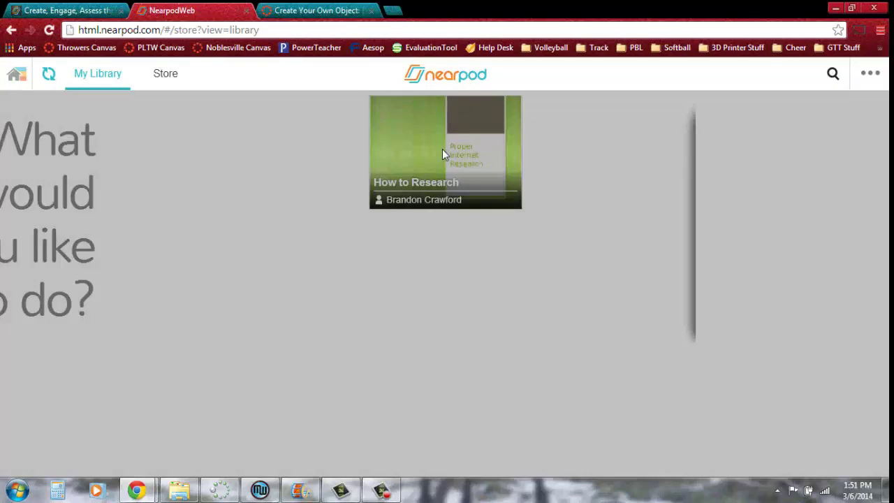
{"action": "left_click", "coordinate": [442, 149]}
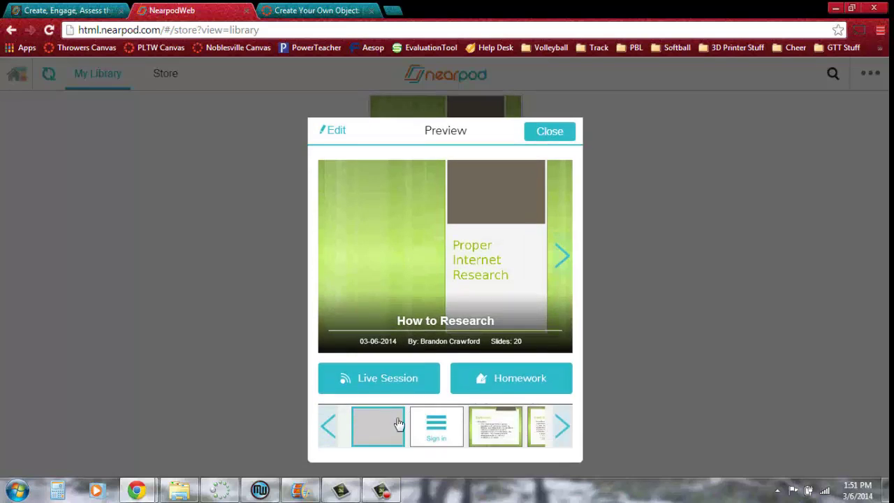
{"action": "left_click", "coordinate": [370, 365]}
{"action": "left_click", "coordinate": [380, 305]}
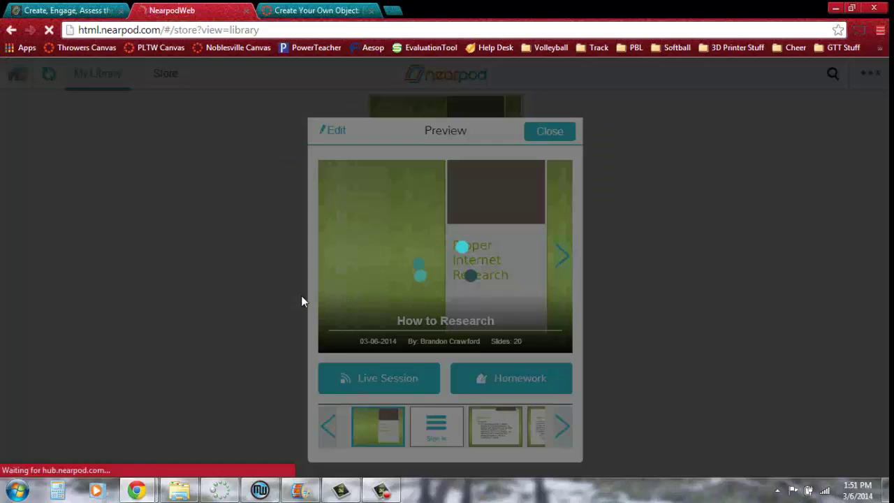